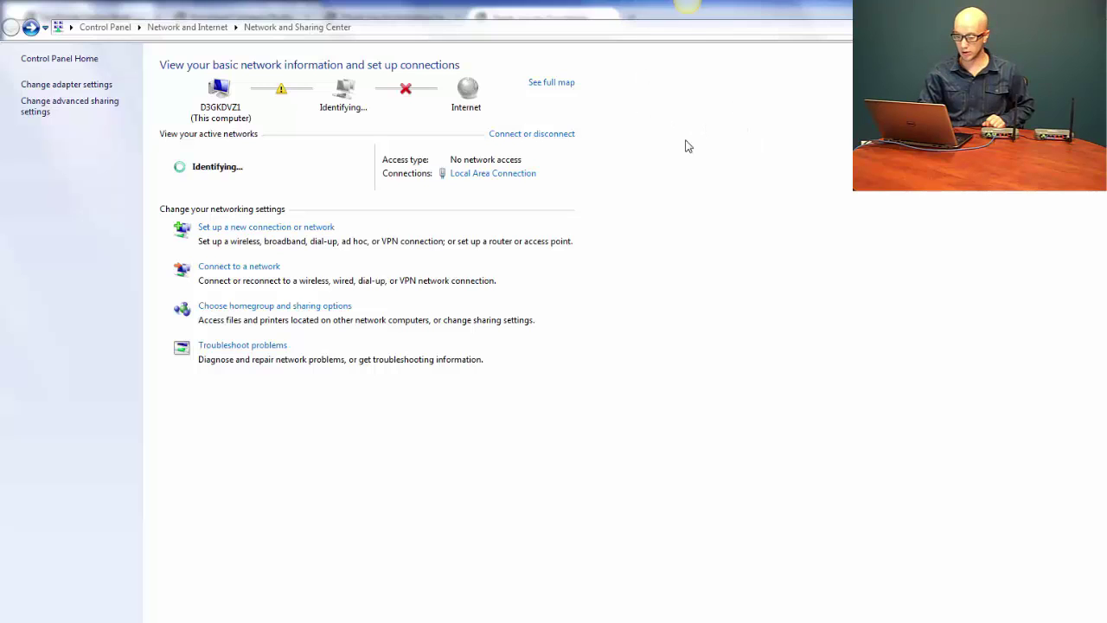
Set Local Area Connection's TCP/IPv4 to static 192.168.111.99, mask 255.255.255.0, and close the dialogs
{"action": "left_click", "coordinate": [508, 176]}
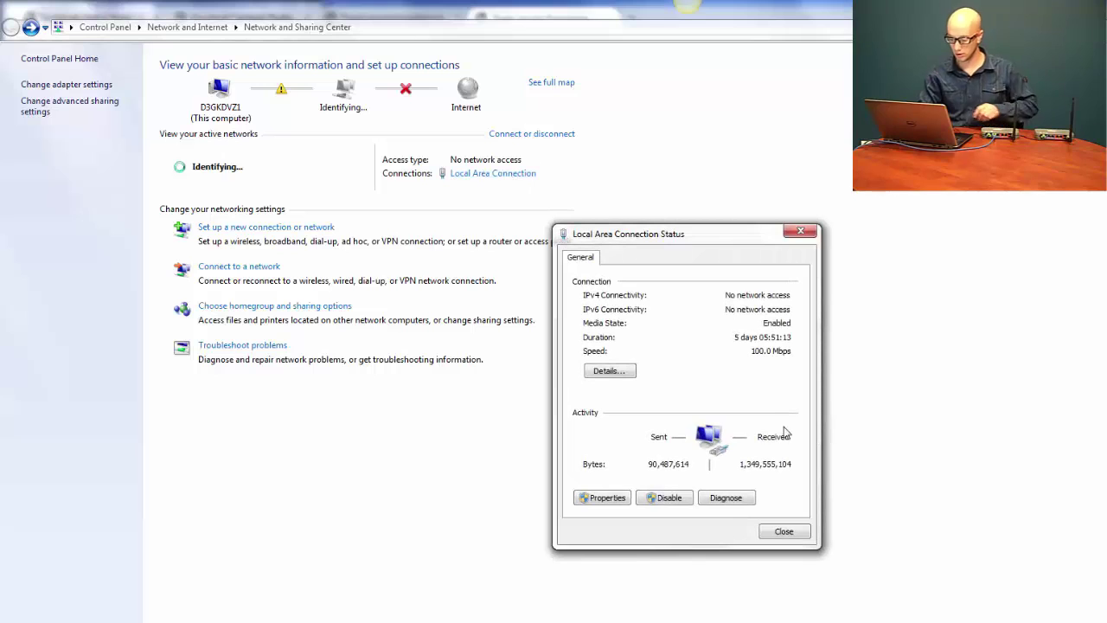
{"action": "left_click", "coordinate": [602, 500]}
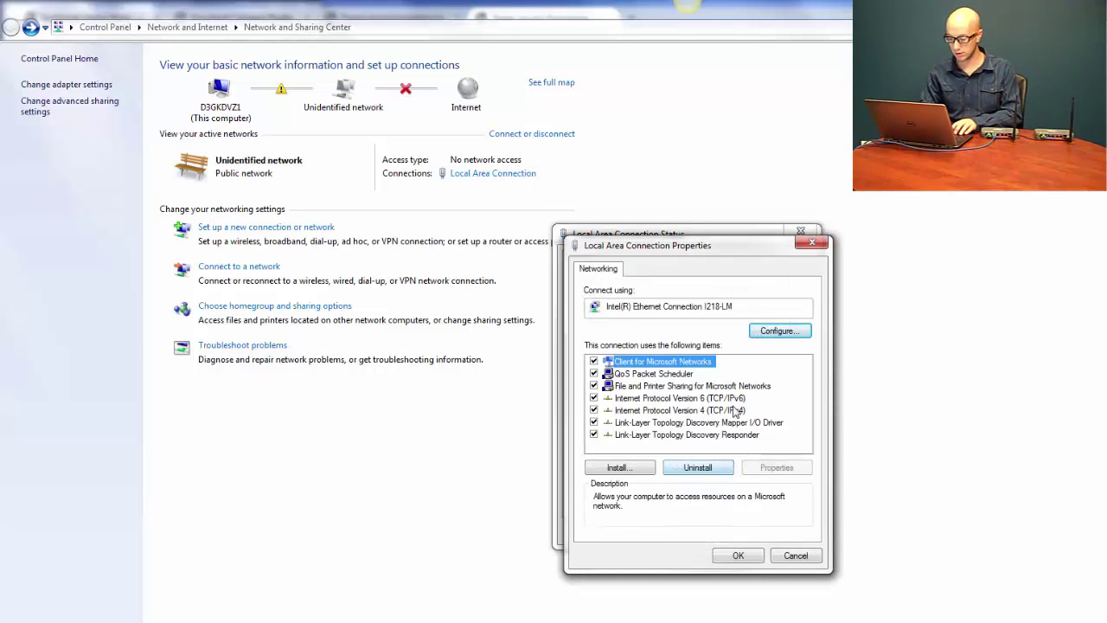
{"action": "left_click", "coordinate": [729, 412]}
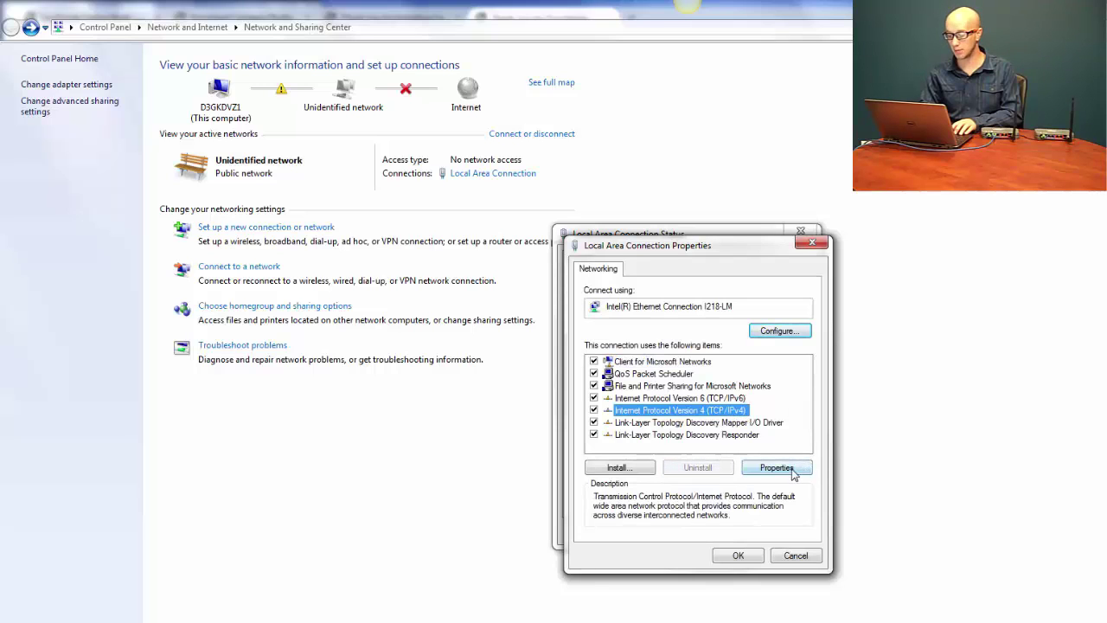
{"action": "left_click", "coordinate": [792, 472]}
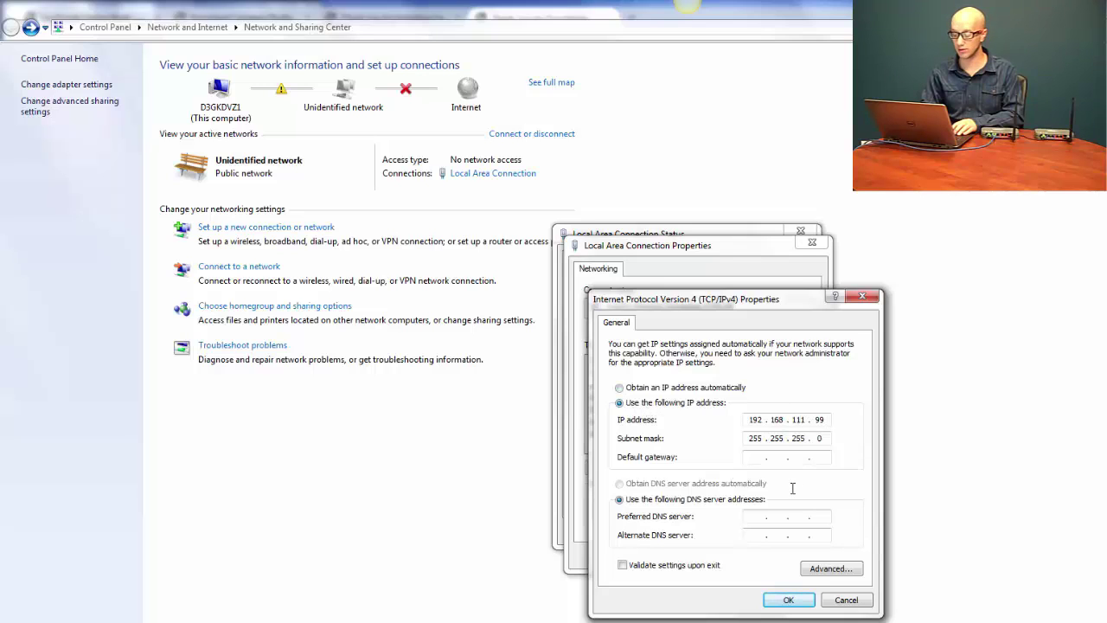
{"action": "left_click", "coordinate": [788, 599]}
{"action": "left_click", "coordinate": [737, 555]}
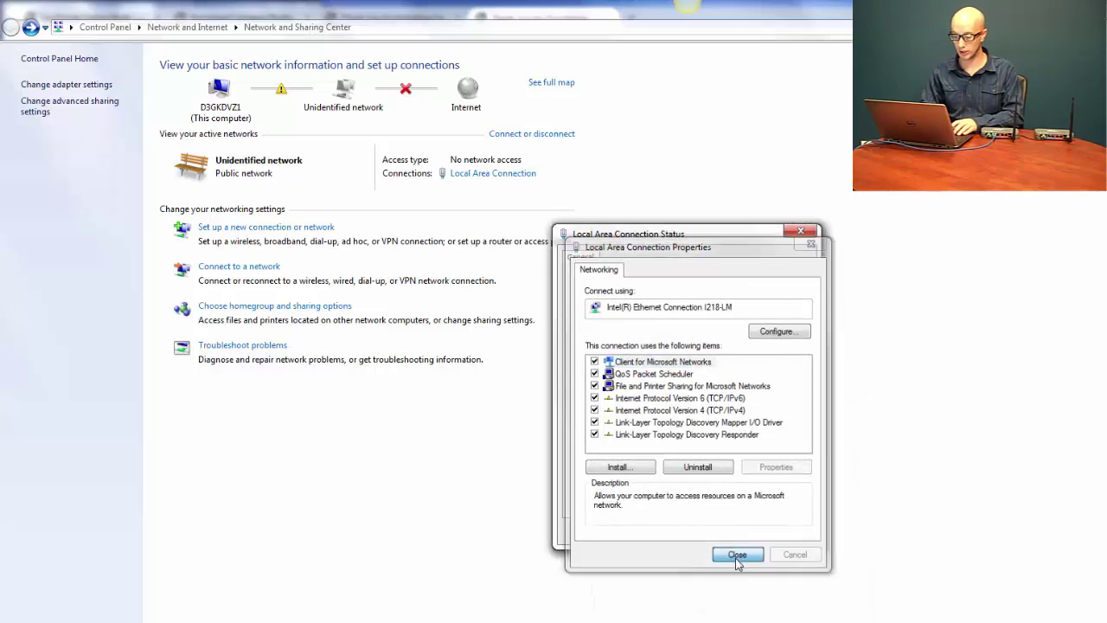
{"action": "left_click", "coordinate": [785, 532]}
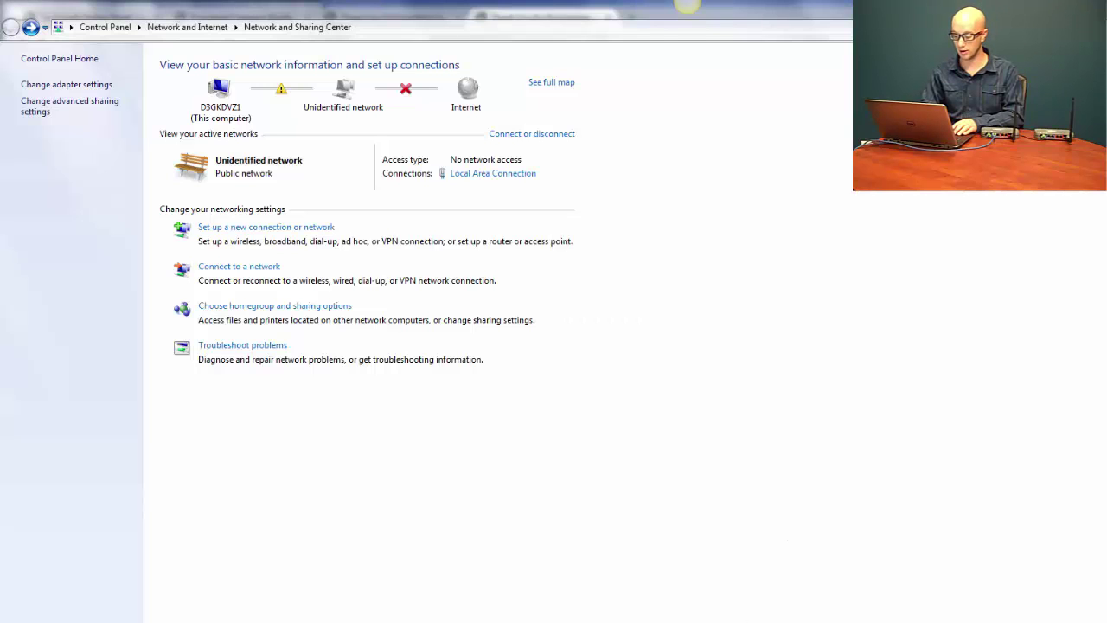
Maximize FreeWave Tool Suite and add a Plus Ethernet network named 'New Network'
{"action": "left_click", "coordinate": [687, 7]}
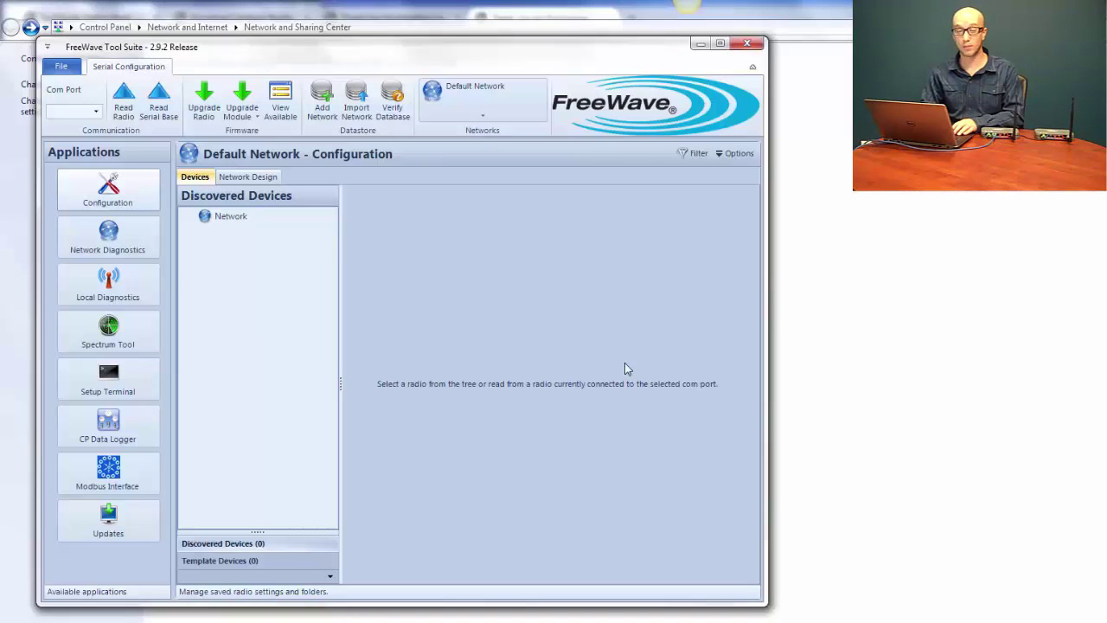
{"action": "left_click", "coordinate": [720, 44]}
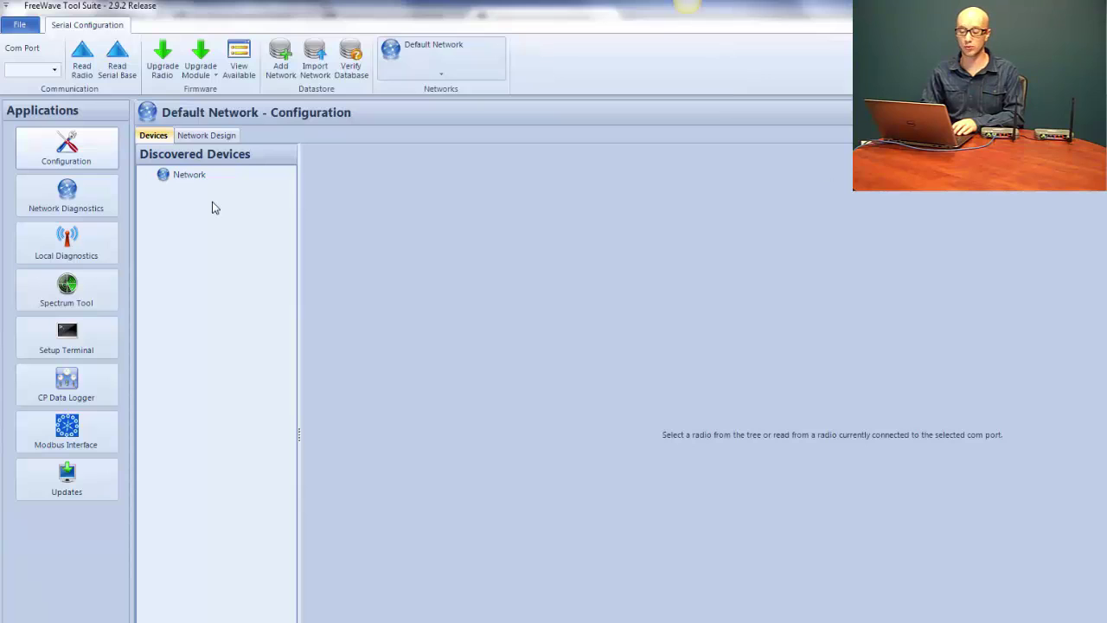
{"action": "left_click", "coordinate": [283, 63]}
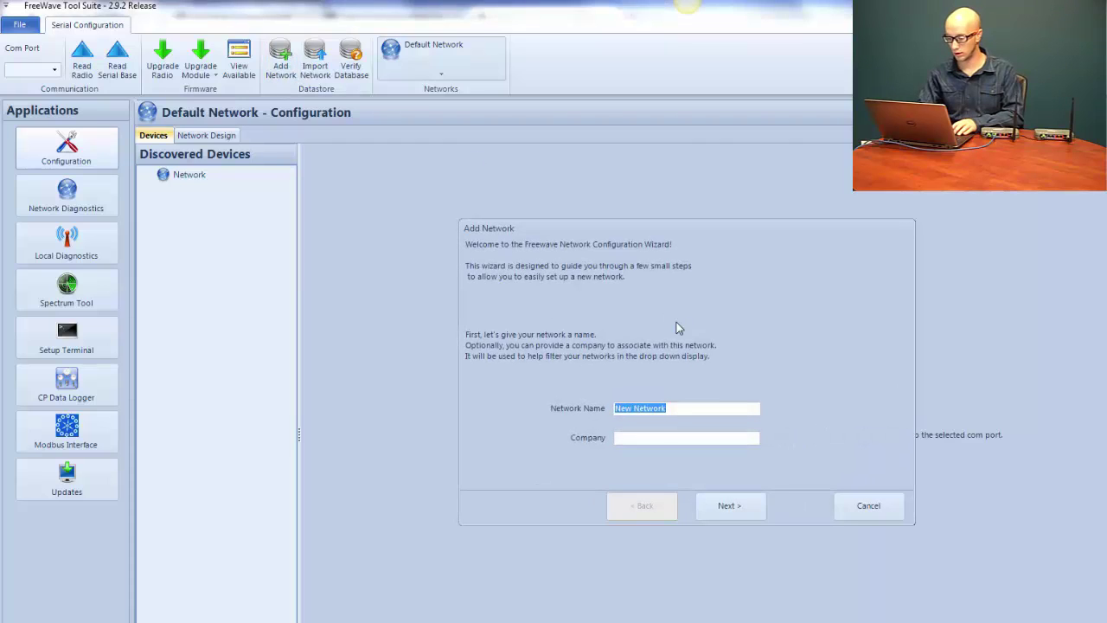
{"action": "left_click", "coordinate": [693, 439]}
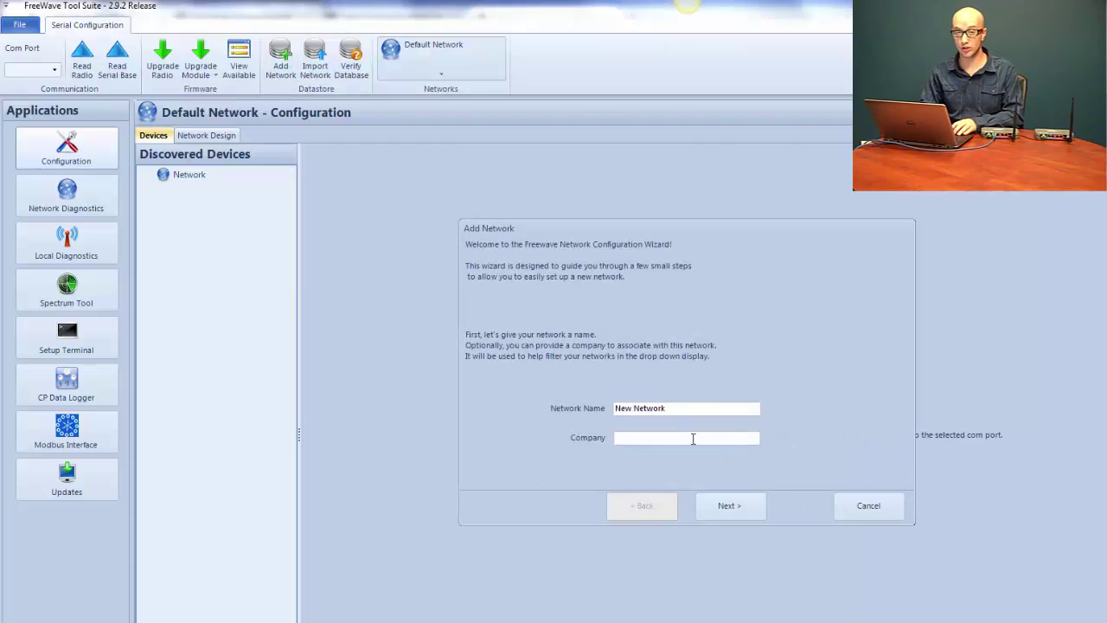
{"action": "left_click", "coordinate": [725, 514]}
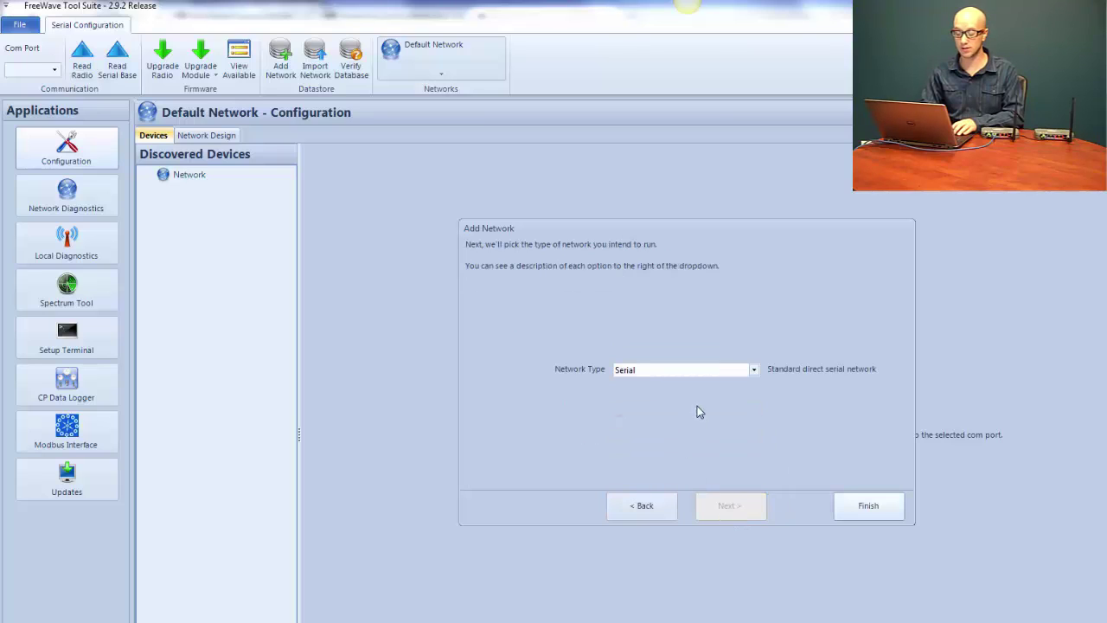
{"action": "left_click", "coordinate": [753, 370]}
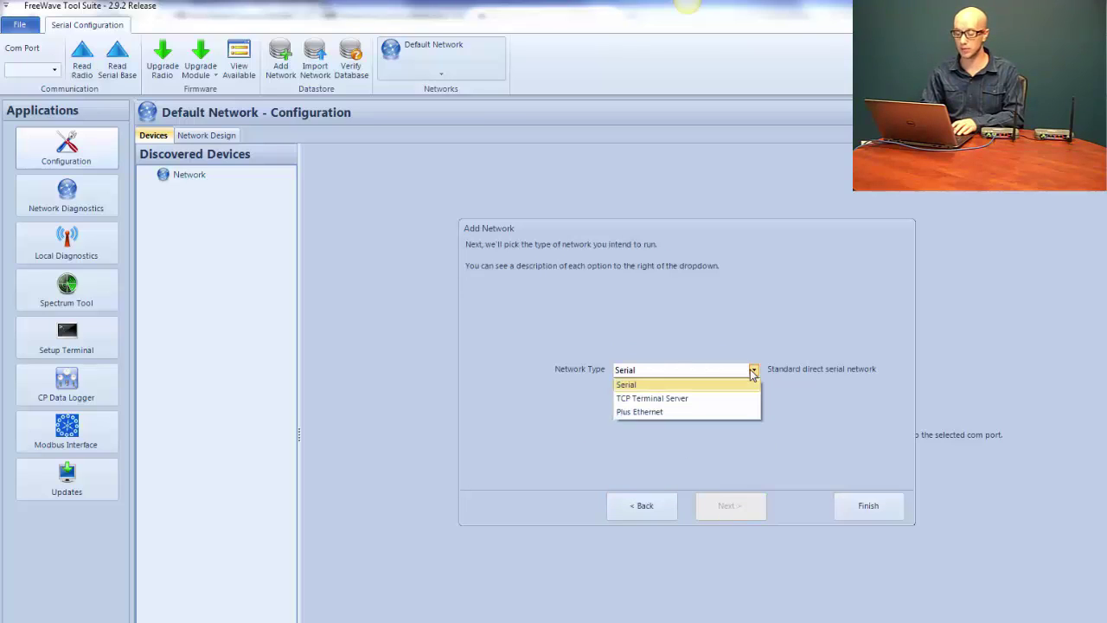
{"action": "left_click", "coordinate": [685, 414]}
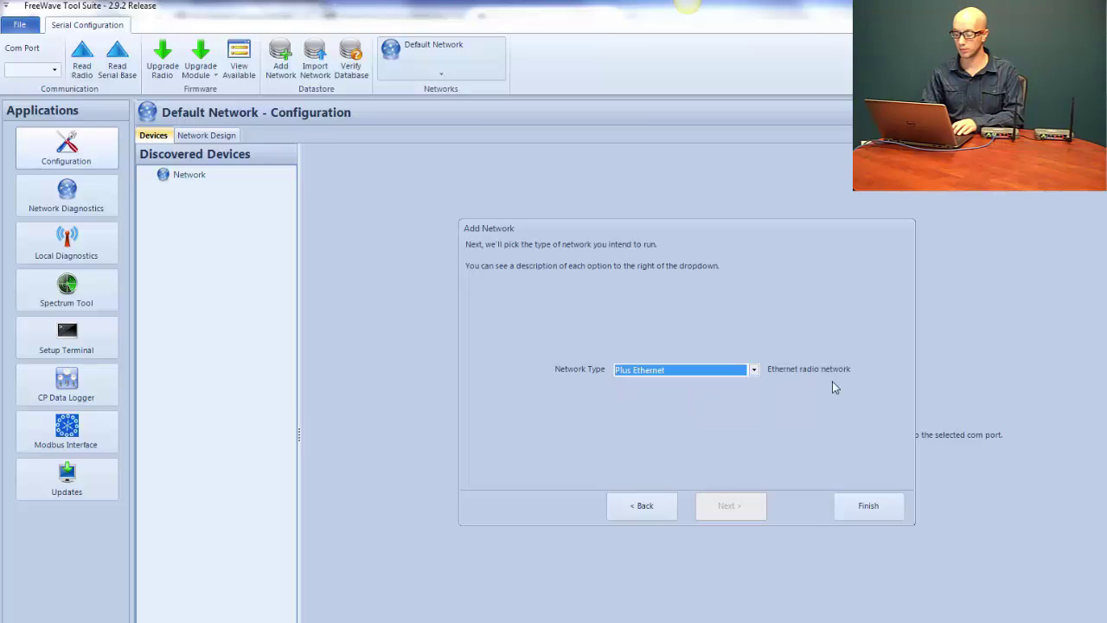
{"action": "left_click", "coordinate": [869, 507]}
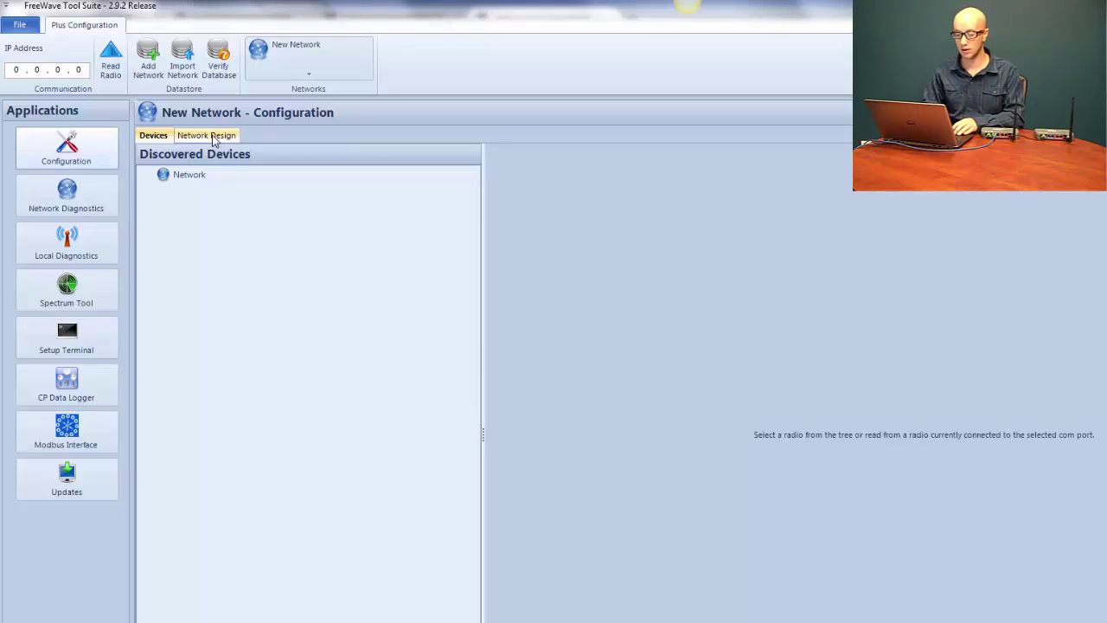
In Network Design, choose an FGR2+ 900 MHz Ethernet Series master and keep Point to MultiPoint
{"action": "left_click", "coordinate": [212, 136]}
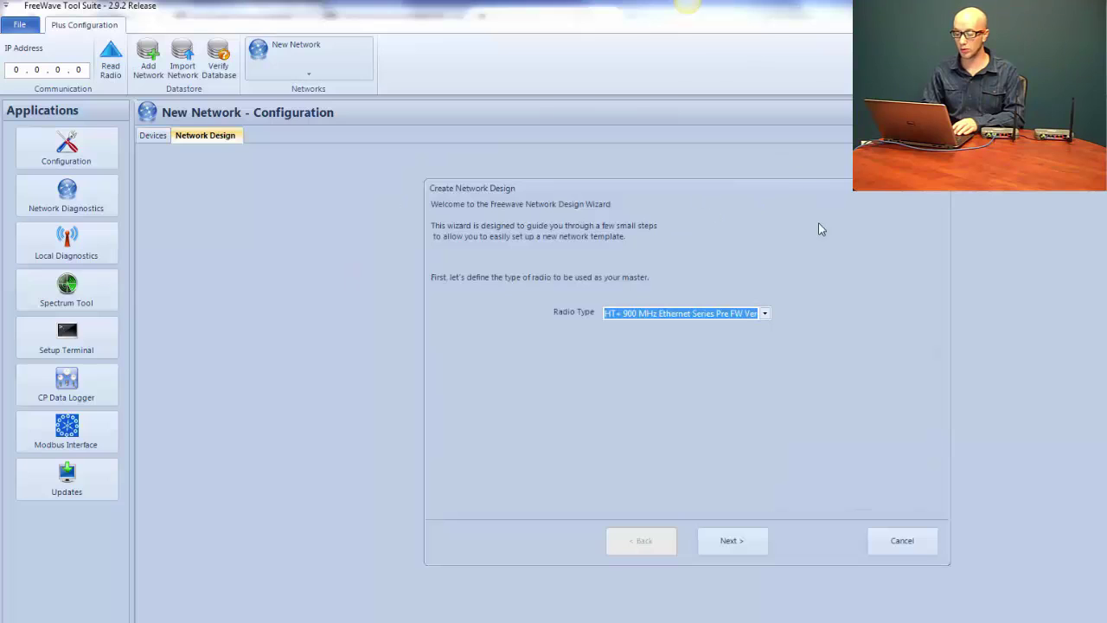
{"action": "left_click", "coordinate": [766, 314]}
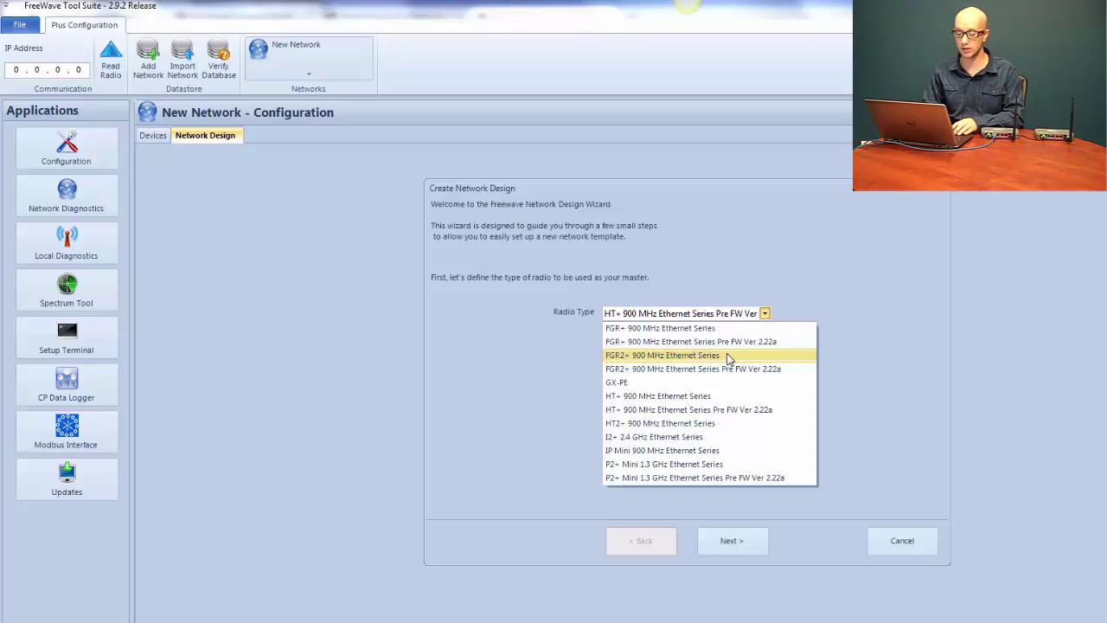
{"action": "left_click", "coordinate": [729, 356]}
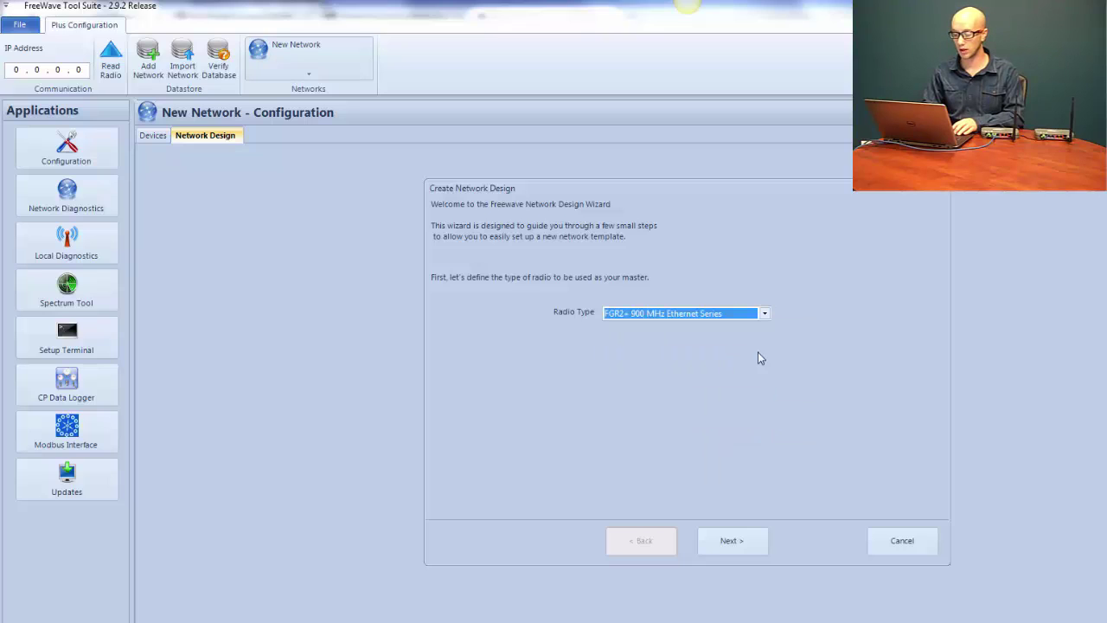
{"action": "left_click", "coordinate": [732, 543]}
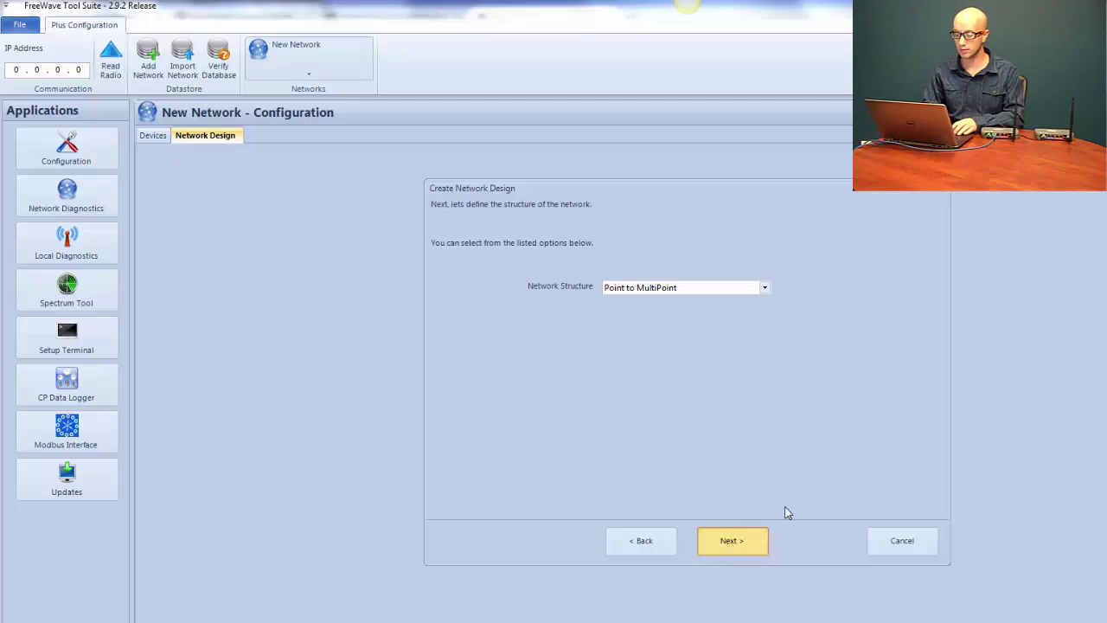
{"action": "left_click", "coordinate": [765, 531]}
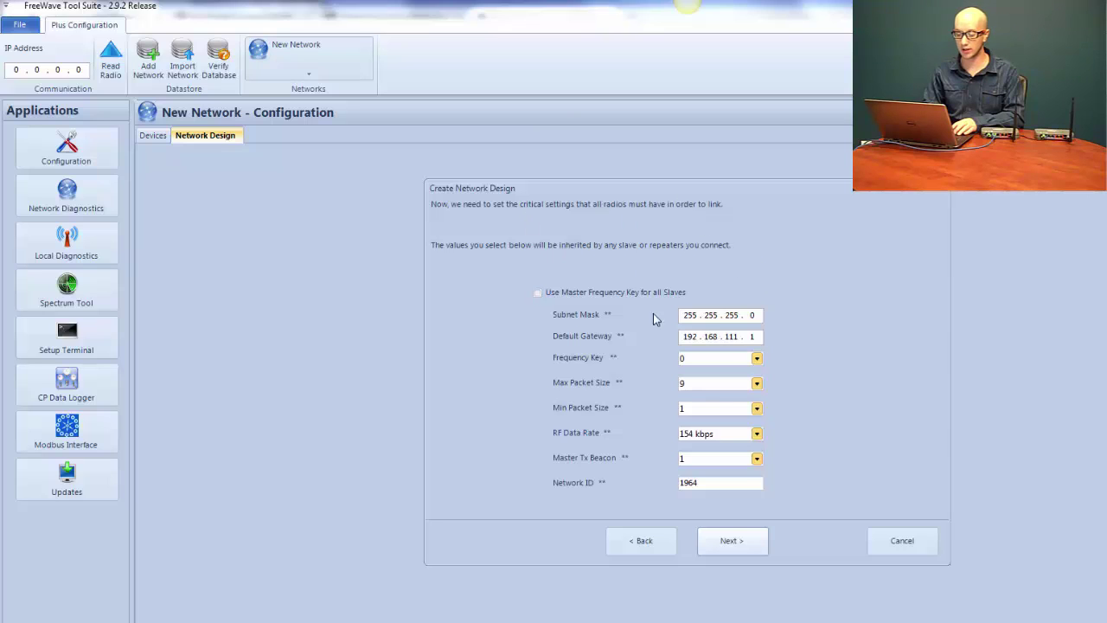
Make slaves use the master frequency key, keep Network ID 1964, and save the 'New Master' template
{"action": "left_click", "coordinate": [606, 295]}
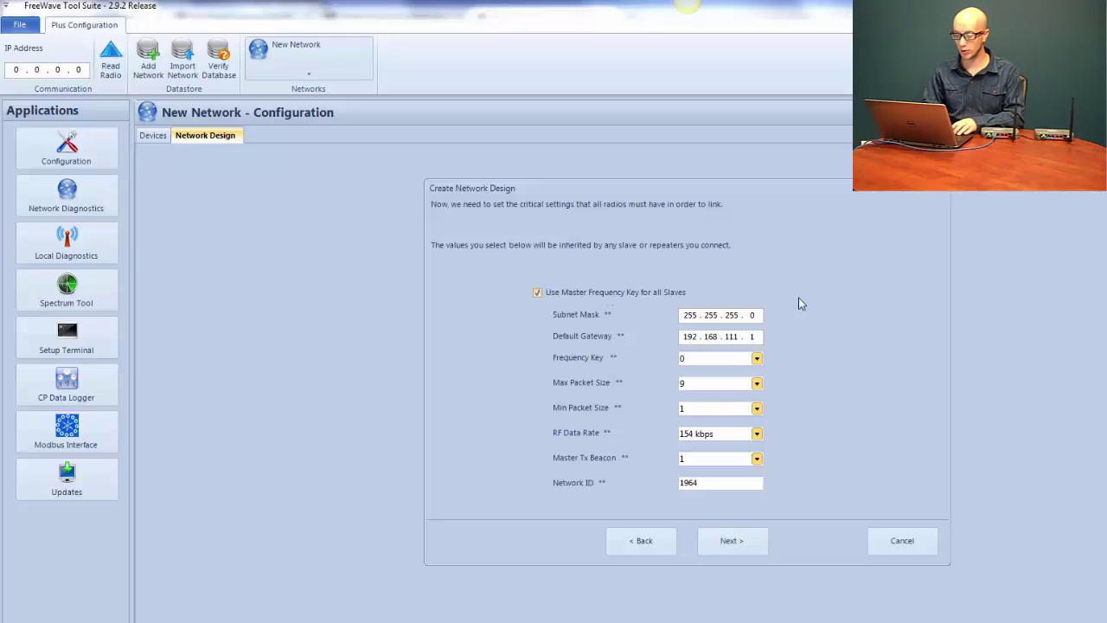
{"action": "left_click", "coordinate": [752, 315]}
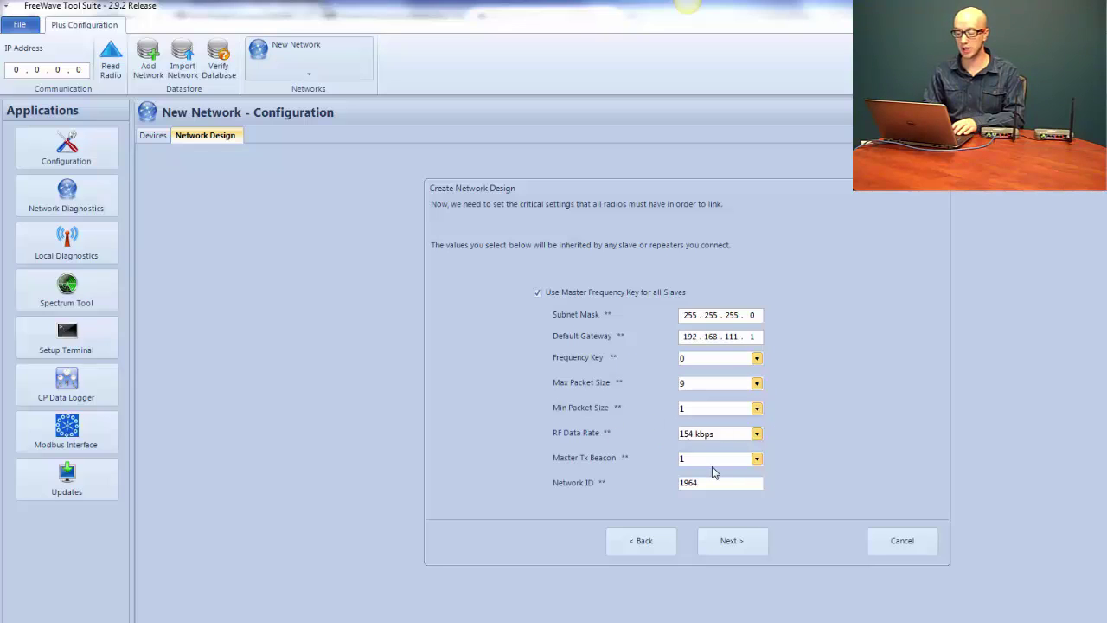
{"action": "left_click", "coordinate": [725, 487]}
{"action": "left_click", "coordinate": [737, 542]}
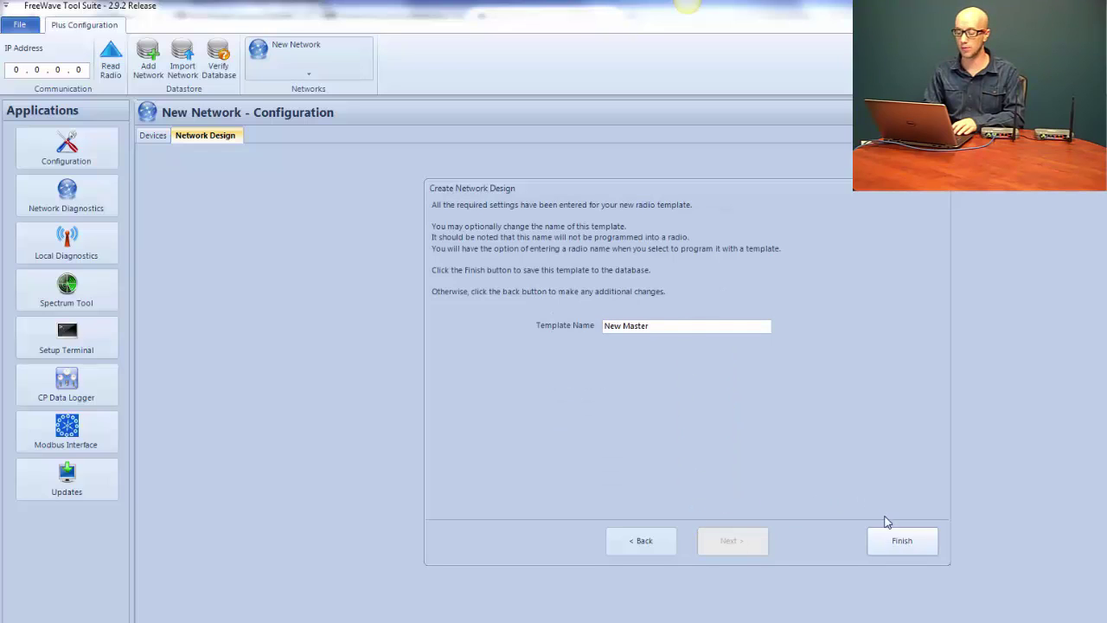
{"action": "left_click", "coordinate": [904, 541]}
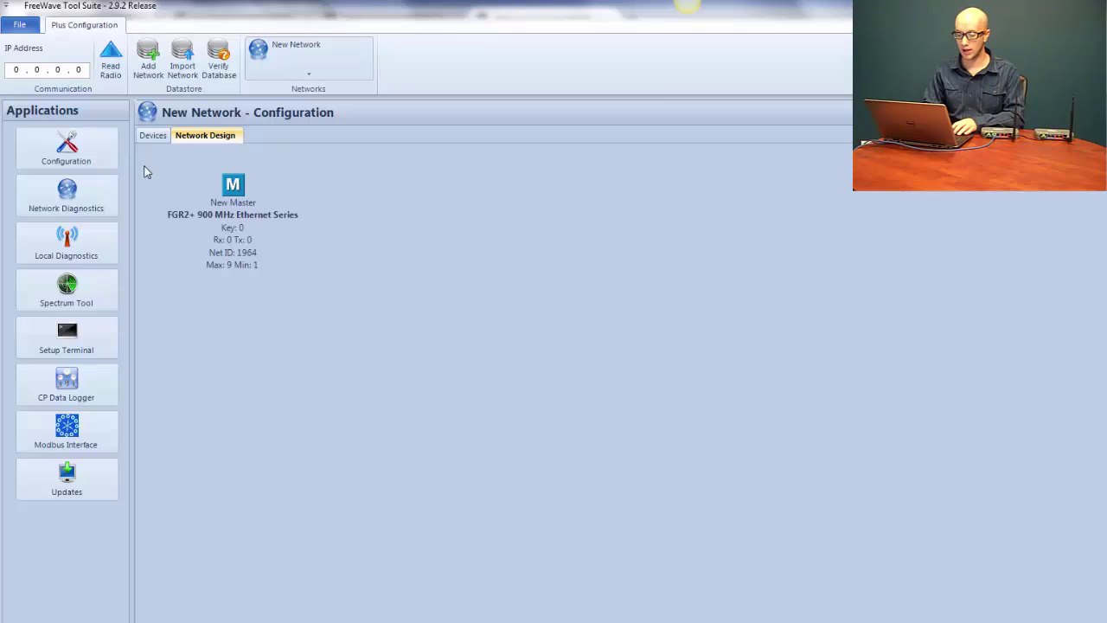
Drag the New Master node to the centre of the Network Design canvas
{"action": "left_click_drag", "start_coordinate": [237, 223], "coordinate": [430, 388]}
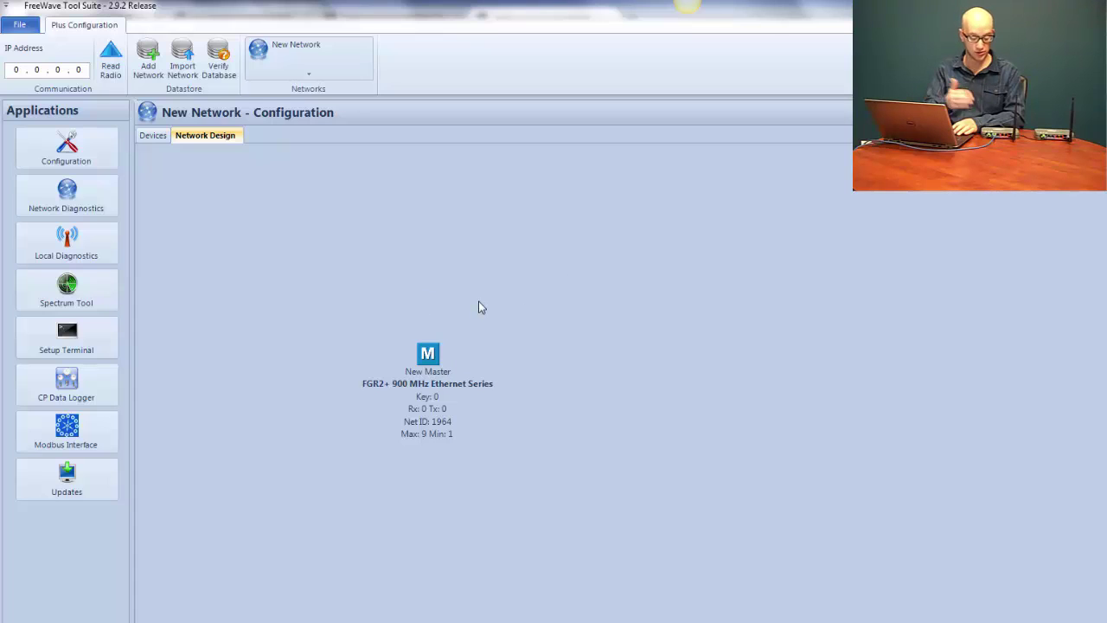
{"action": "mouse_move", "coordinate": [424, 365]}
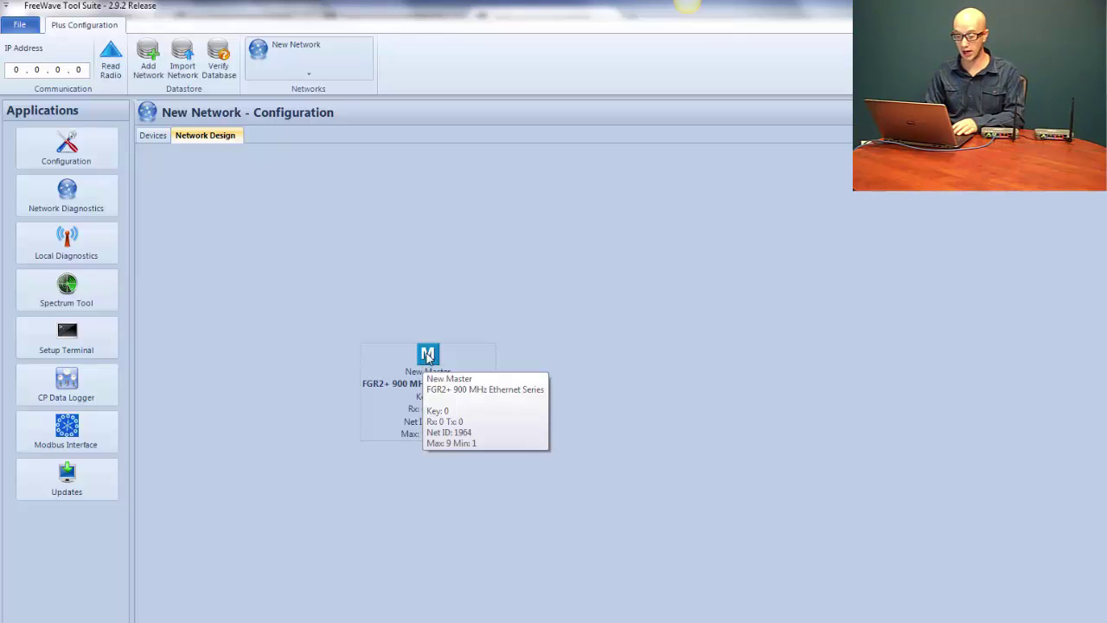
Program the master with site name Gateway, current IP 192.168.111.100 and new IP 192.168.111.101
{"action": "right_click", "coordinate": [428, 356]}
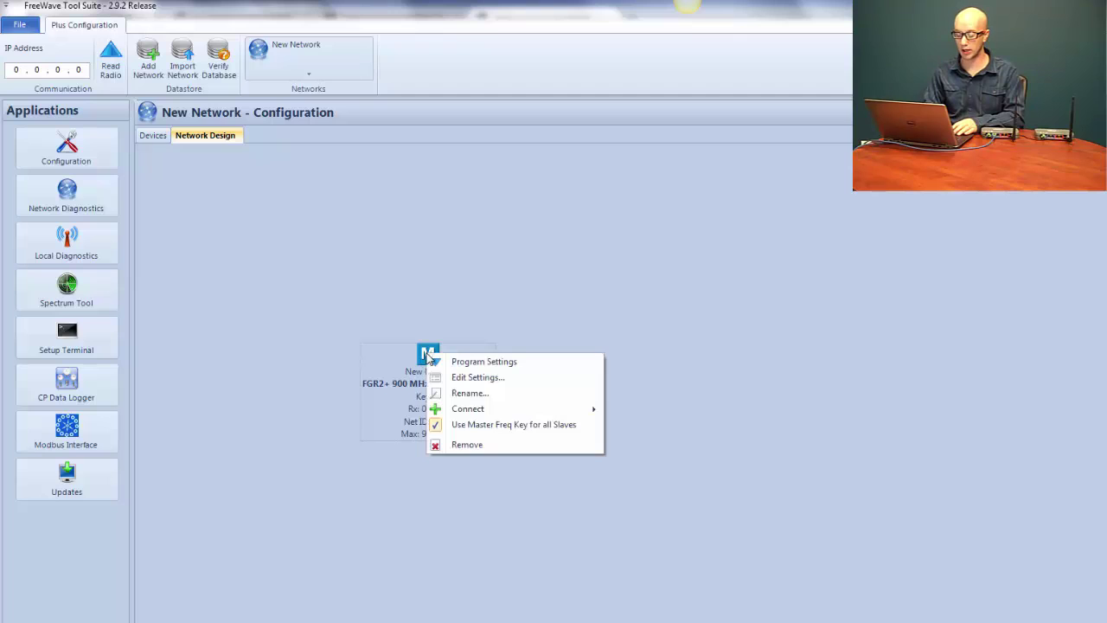
{"action": "left_click", "coordinate": [491, 363]}
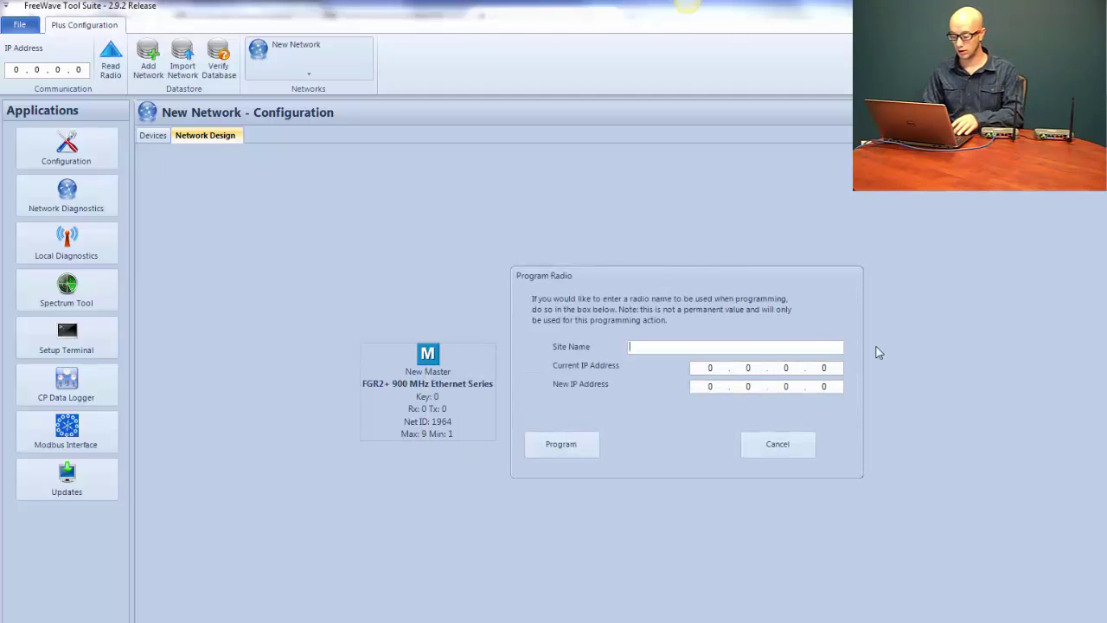
{"action": "type", "text": "Gat"}
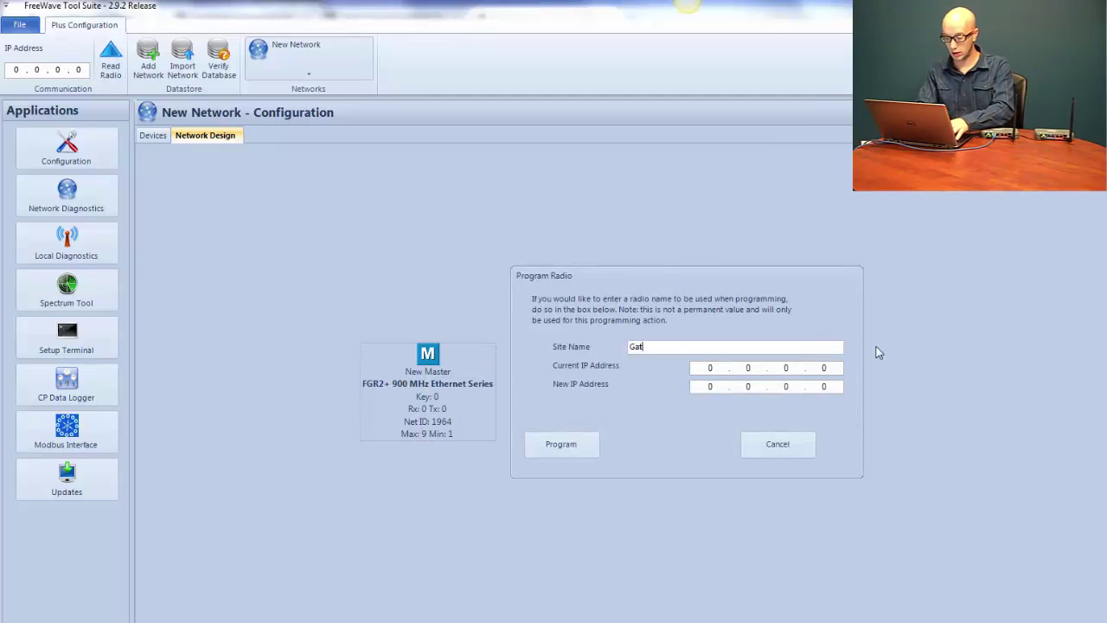
{"action": "type", "text": "eway"}
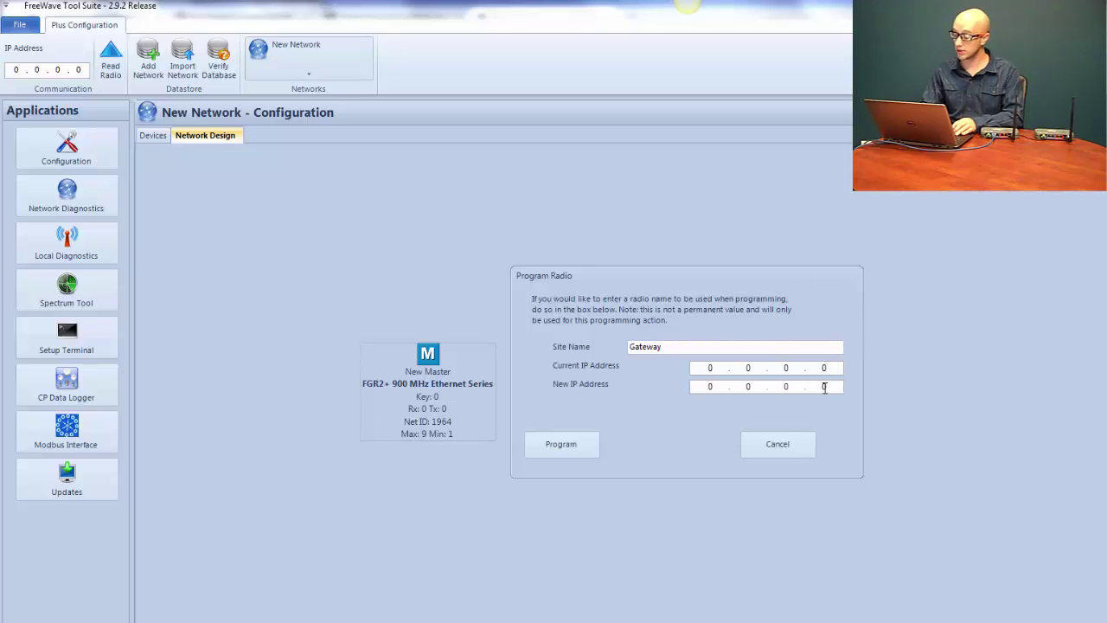
{"action": "key", "text": "BackSpace"}
{"action": "key", "text": "BackSpace"}
{"action": "key", "text": "BackSpace"}
{"action": "key", "text": "BackSpace"}
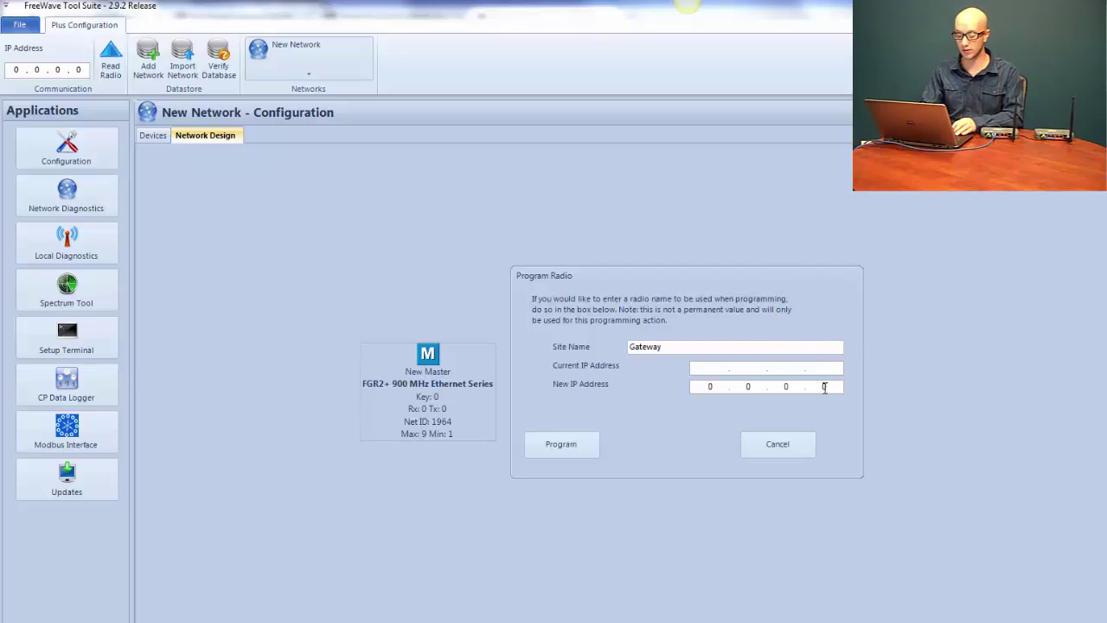
{"action": "type", "text": "192 . "}
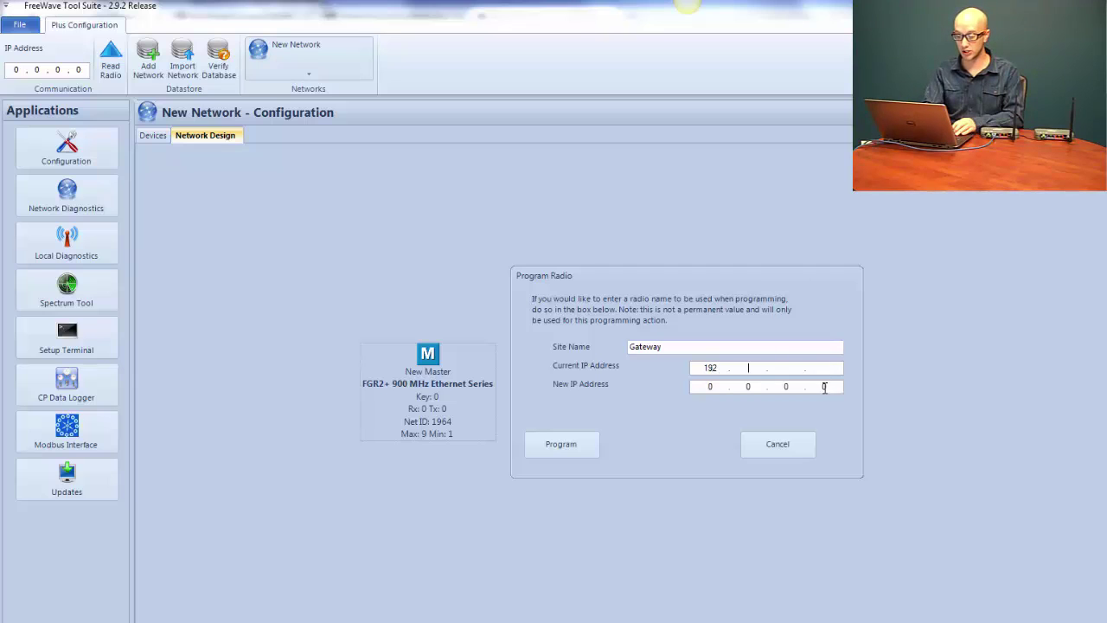
{"action": "type", "text": "168 . 111 . "}
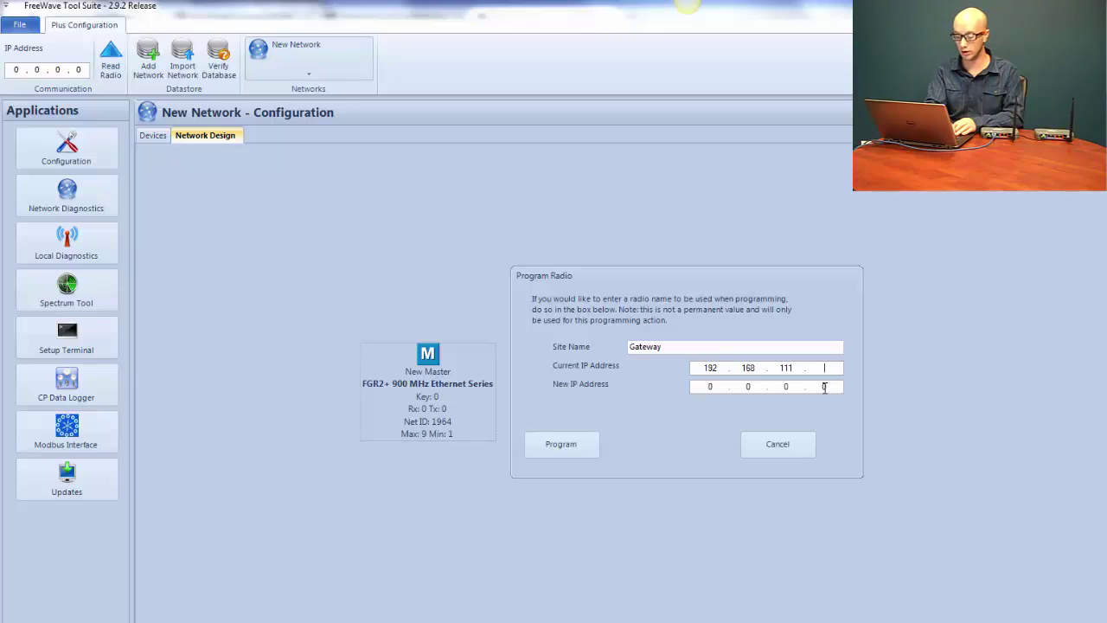
{"action": "type", "text": "100"}
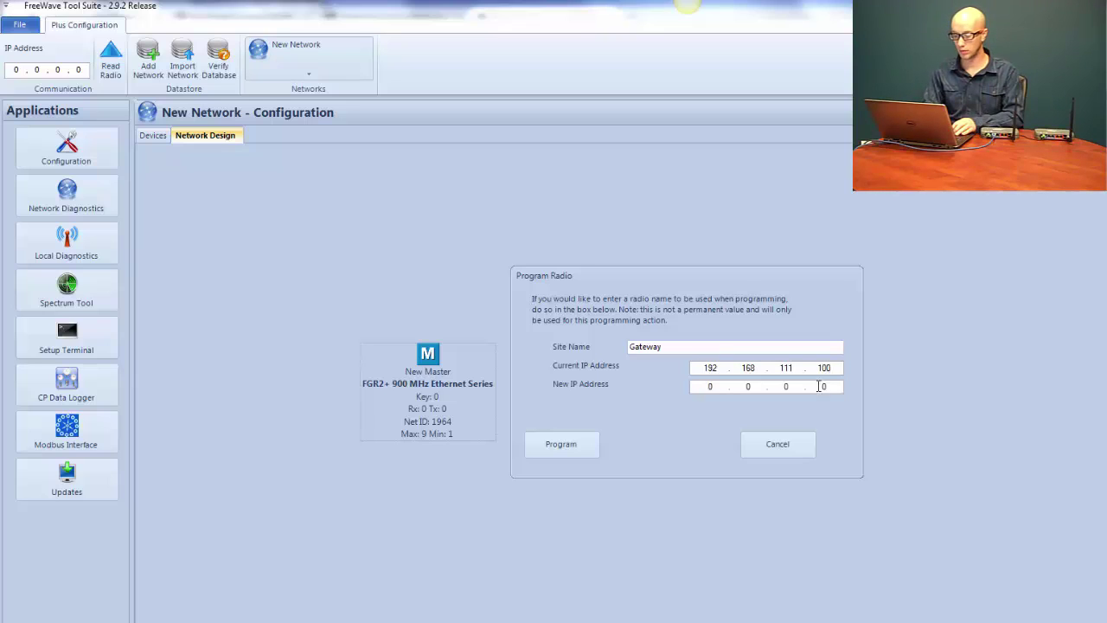
{"action": "left_click", "coordinate": [714, 385]}
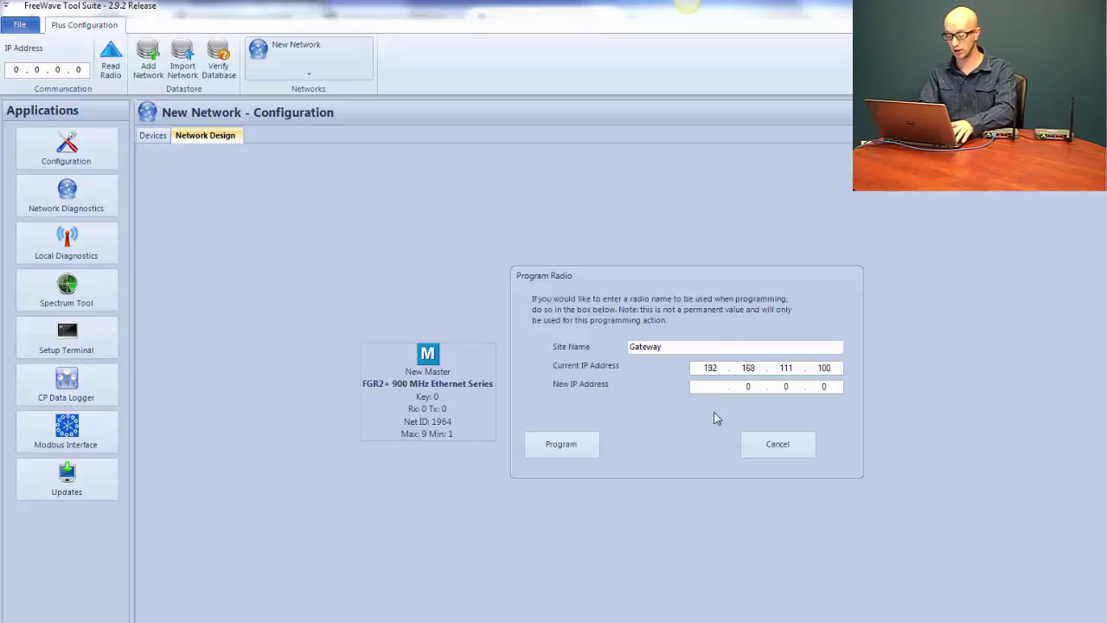
{"action": "type", "text": "192.168."}
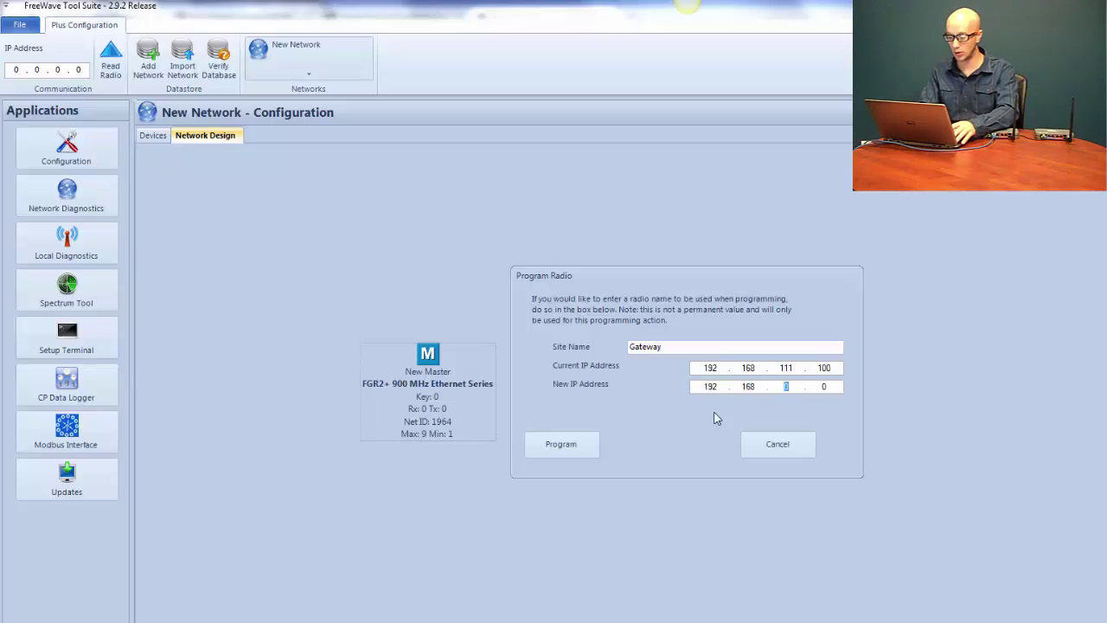
{"action": "type", "text": "111.101"}
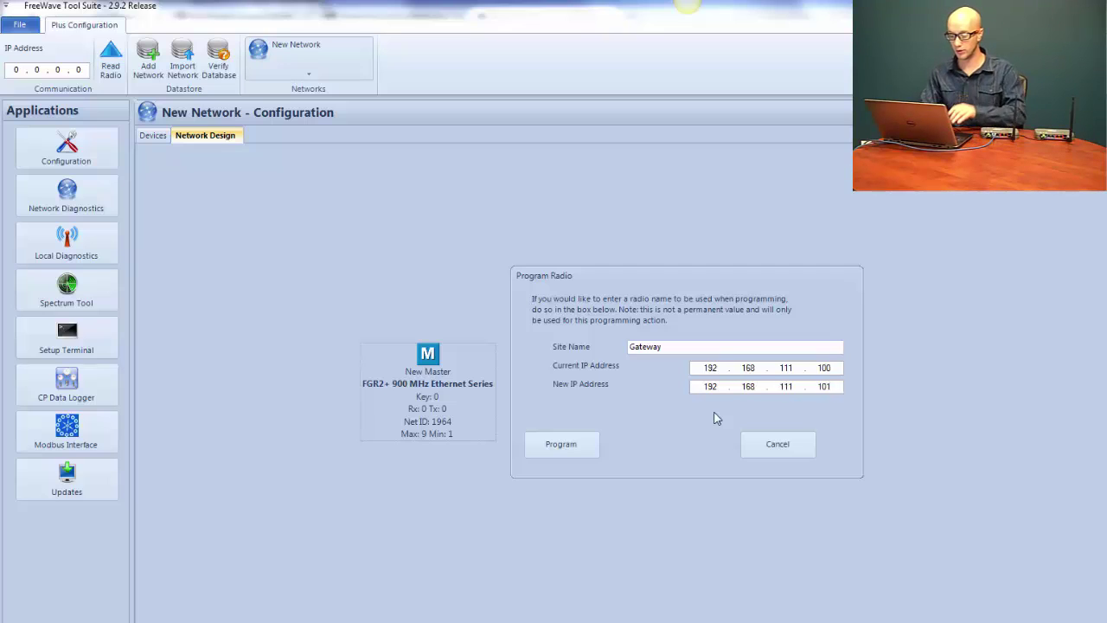
{"action": "left_click", "coordinate": [562, 445]}
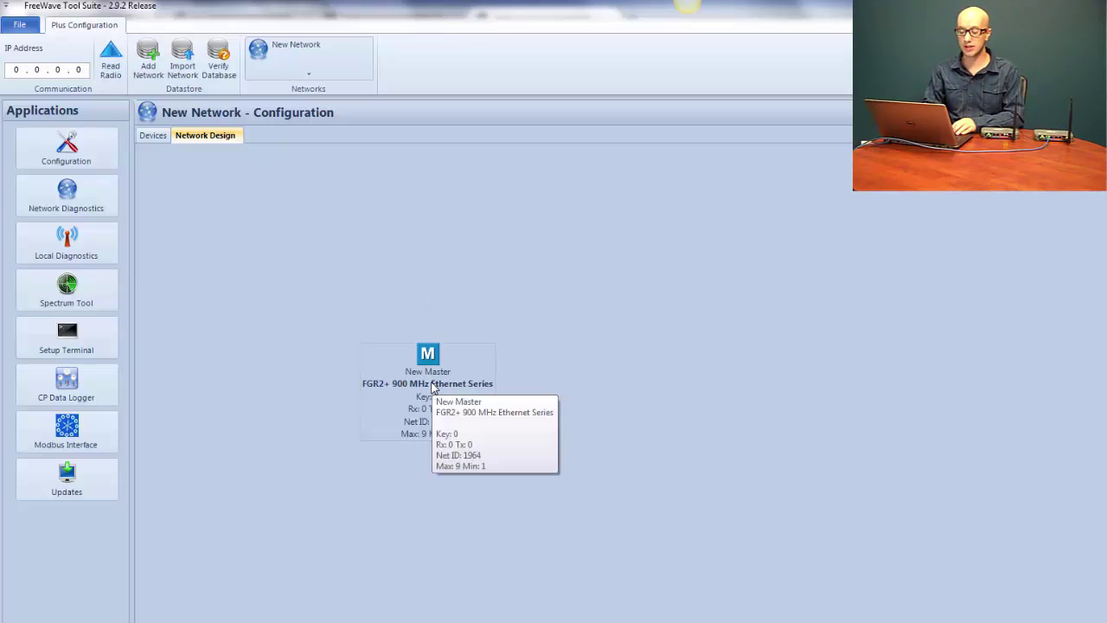
Nudge the New Master node upward and connect a default New Slave FGR2+ 900 MHz radio to it
{"action": "left_click_drag", "start_coordinate": [432, 389], "coordinate": [426, 343]}
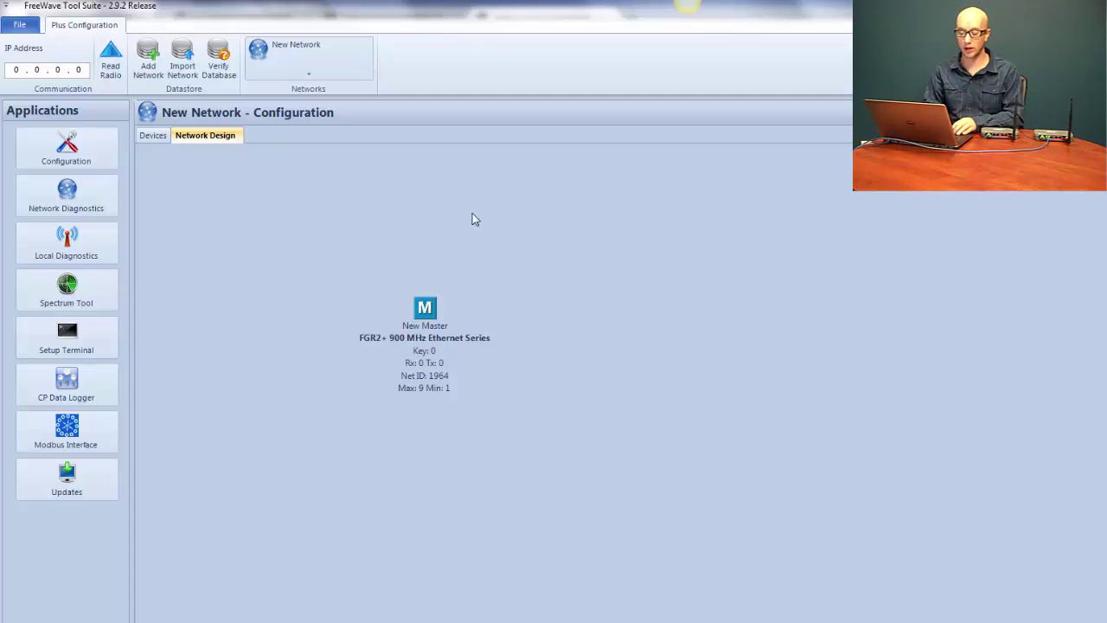
{"action": "right_click", "coordinate": [419, 321]}
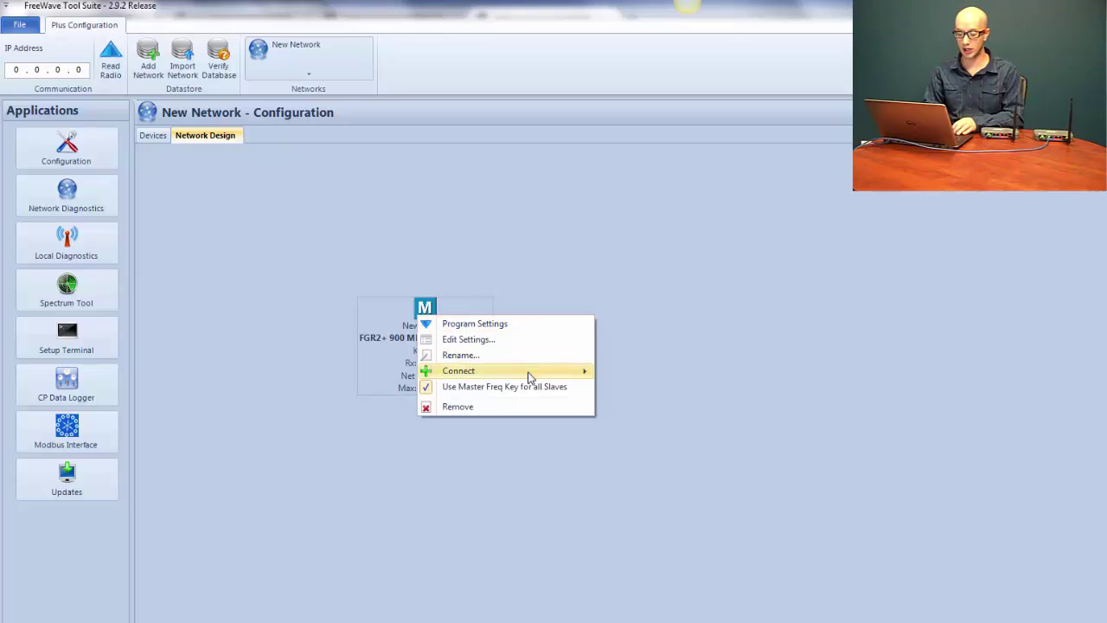
{"action": "mouse_move", "coordinate": [542, 372]}
{"action": "left_click", "coordinate": [627, 377]}
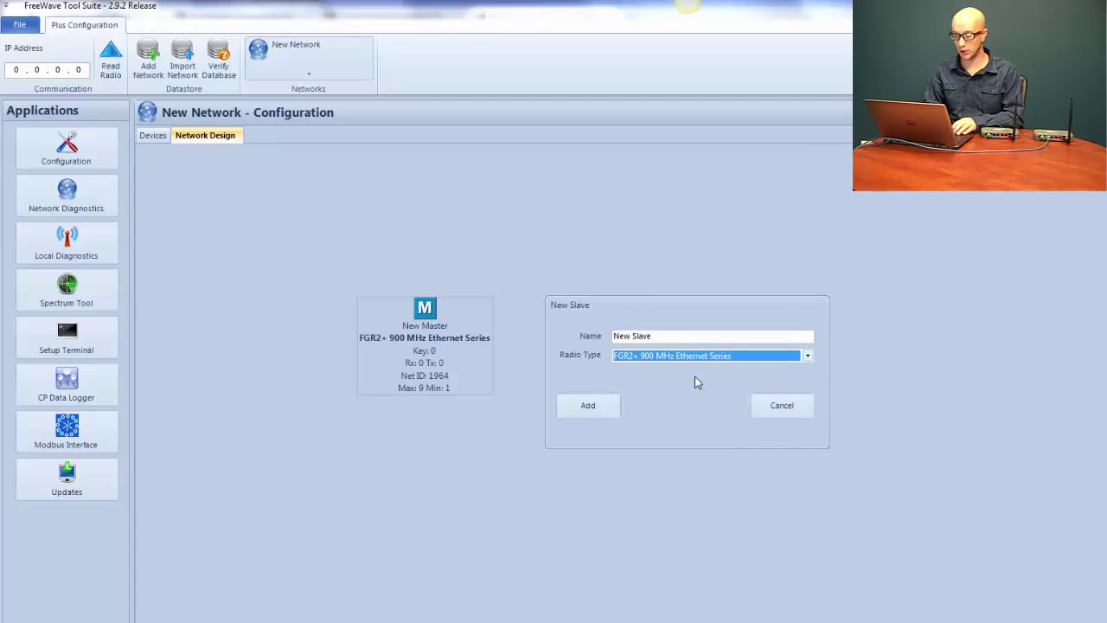
{"action": "left_click", "coordinate": [671, 335]}
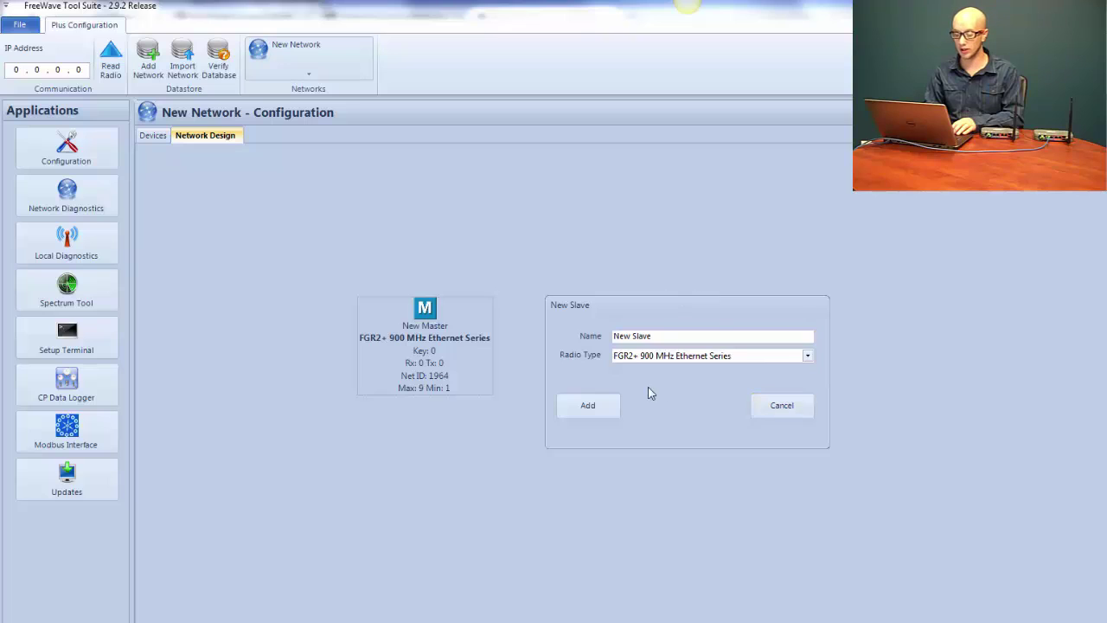
{"action": "left_click", "coordinate": [575, 407]}
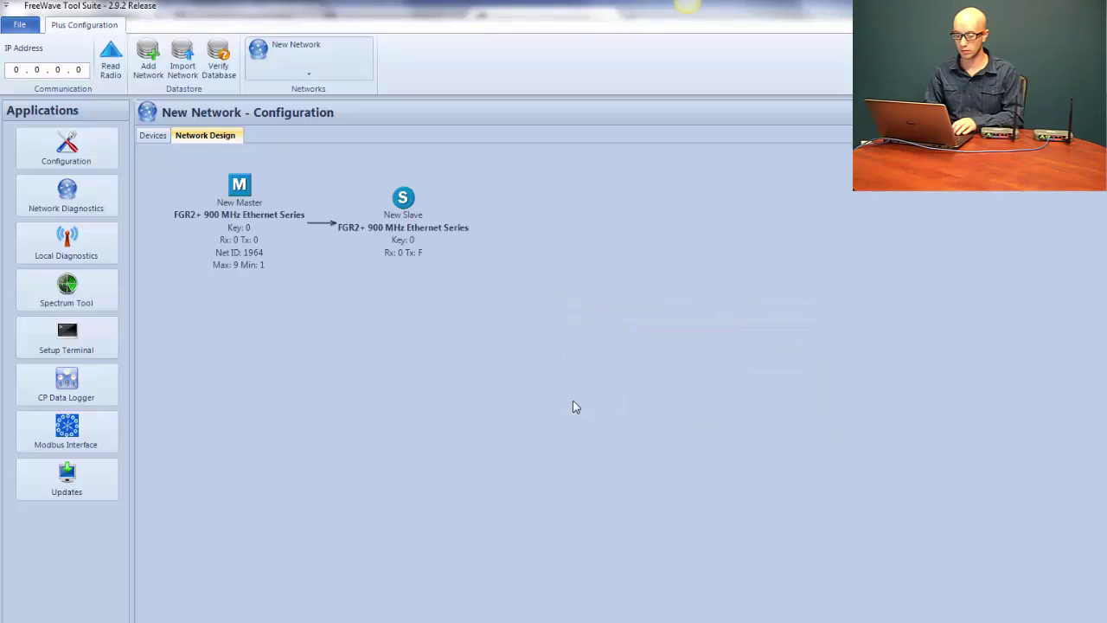
Recentre the New Master node and start programming the New Slave with site name Endpoint
{"action": "left_click_drag", "start_coordinate": [244, 197], "coordinate": [452, 350]}
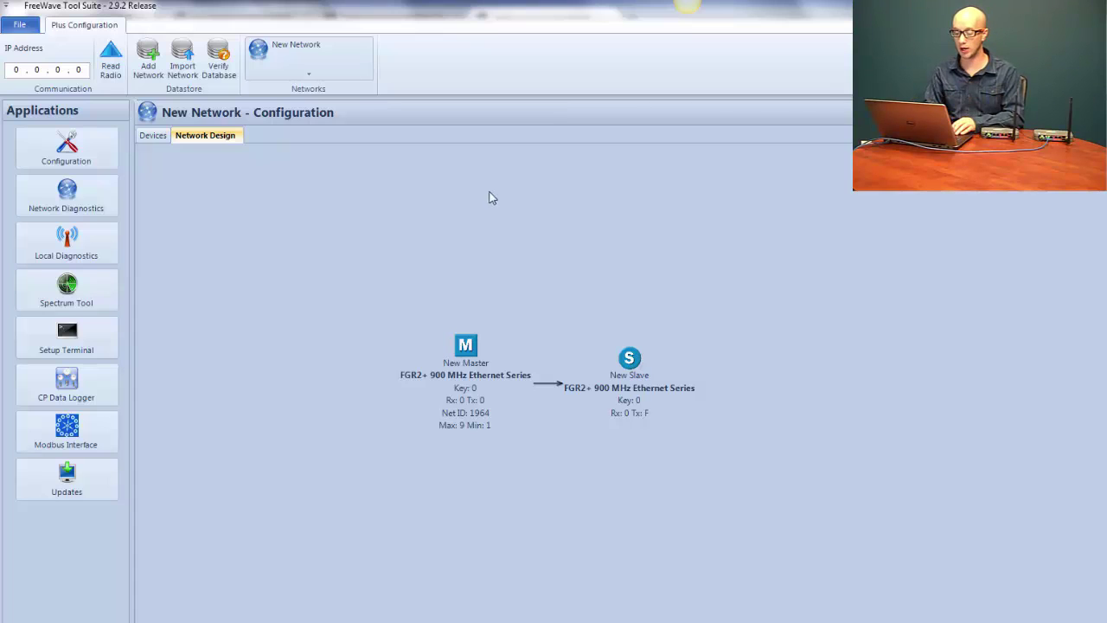
{"action": "right_click", "coordinate": [633, 358]}
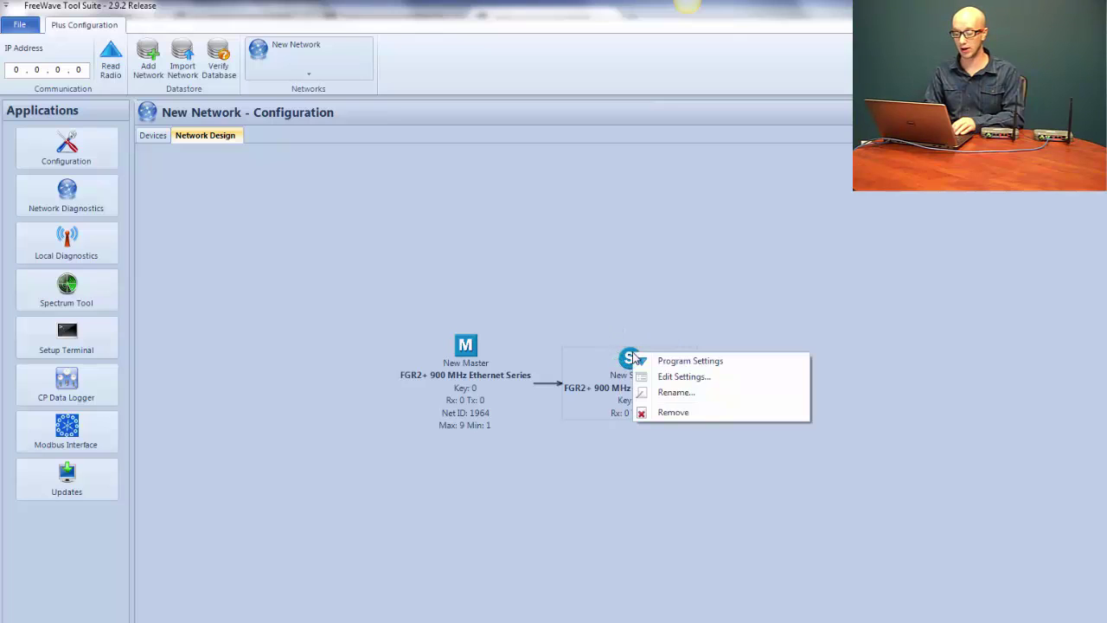
{"action": "left_click", "coordinate": [691, 362]}
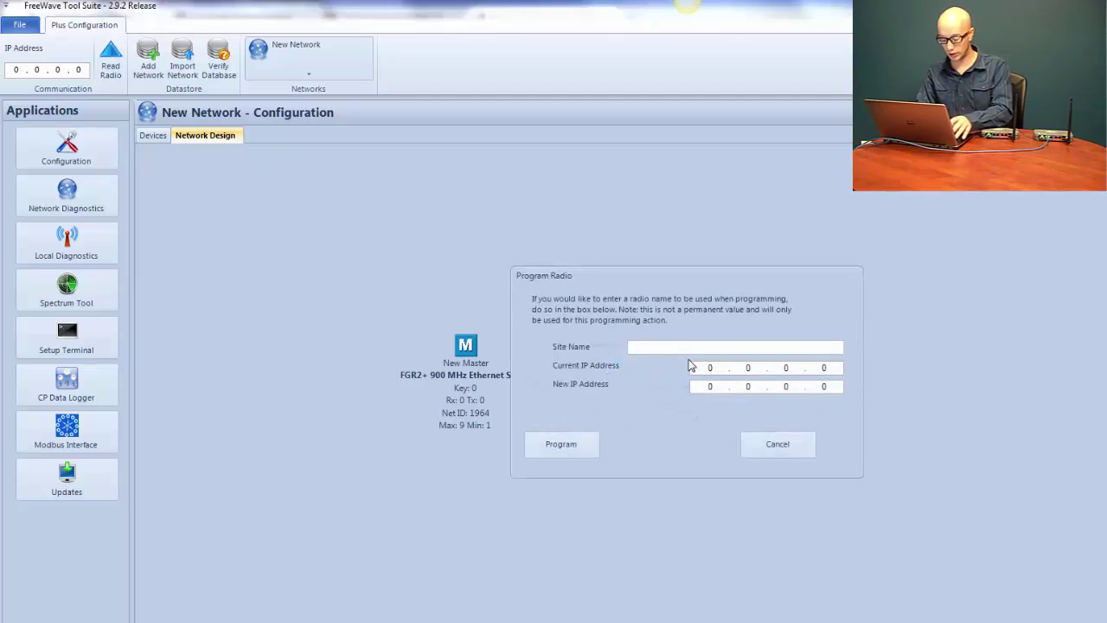
{"action": "type", "text": "Endpoint"}
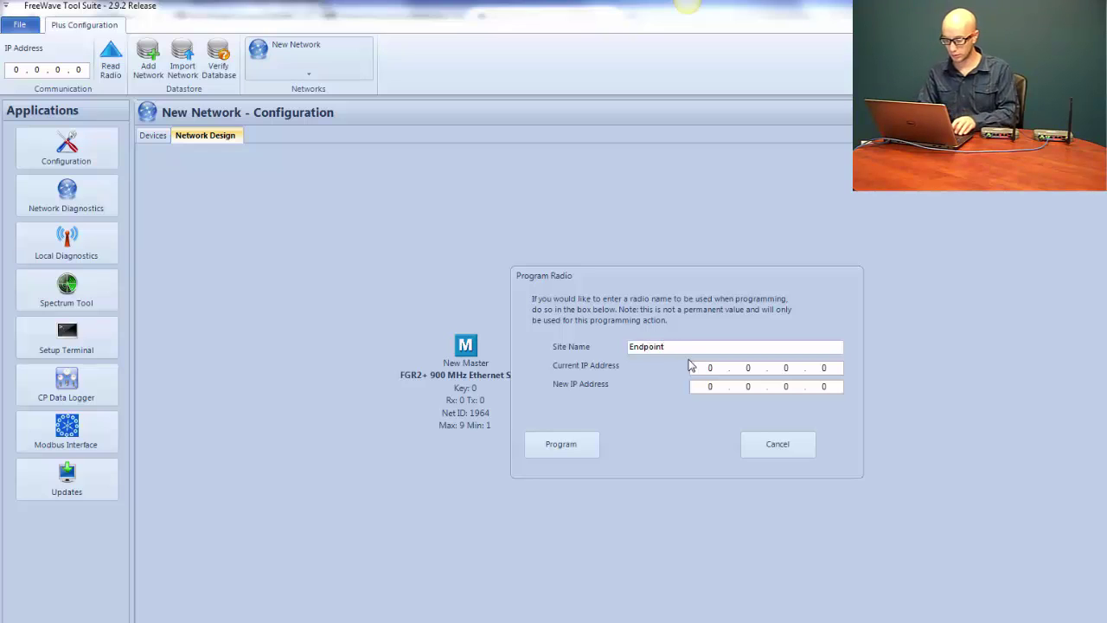
Program the endpoint with current IP 192.168.111.100 and new IP 192.168.111.102
{"action": "left_click", "coordinate": [824, 368]}
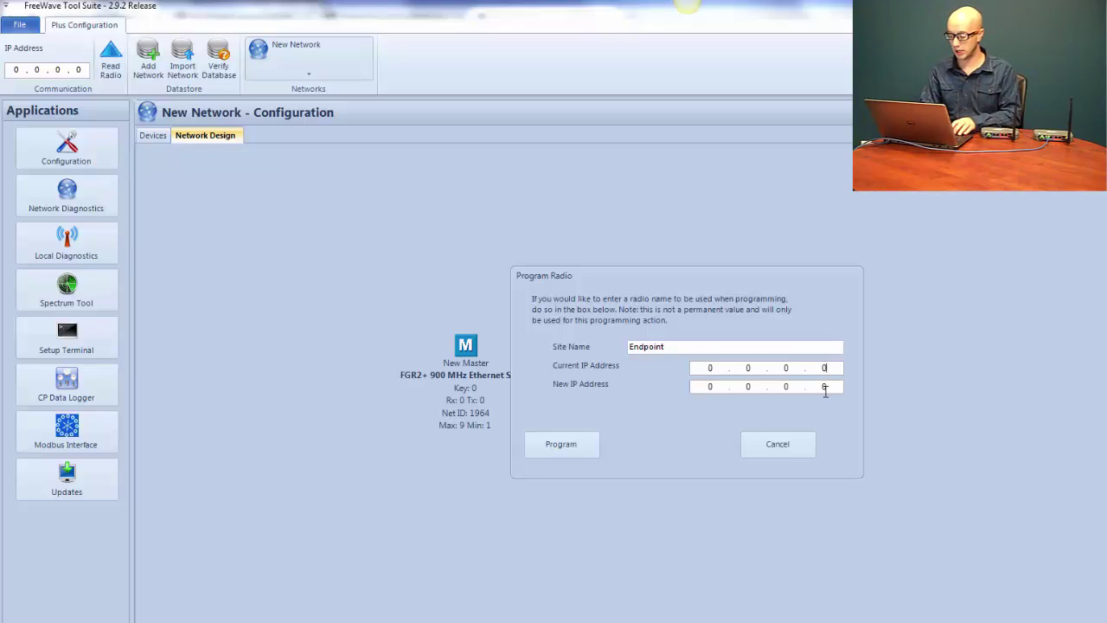
{"action": "key", "text": "BackSpace"}
{"action": "key", "text": "BackSpace"}
{"action": "key", "text": "BackSpace"}
{"action": "key", "text": "BackSpace"}
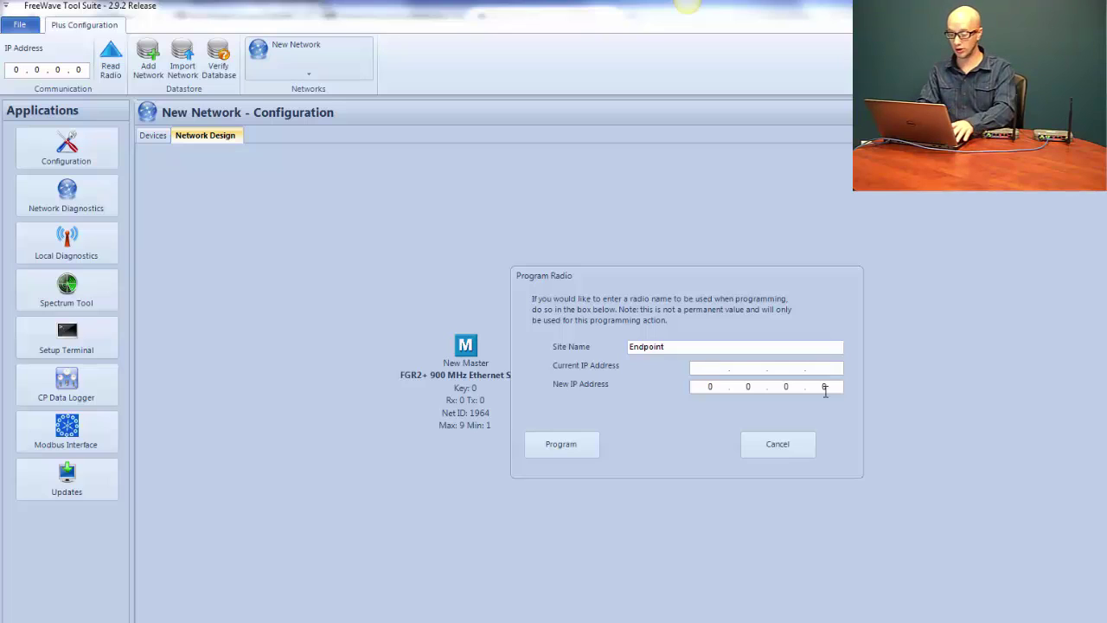
{"action": "type", "text": "19"}
{"action": "type", "text": "2.168.1"}
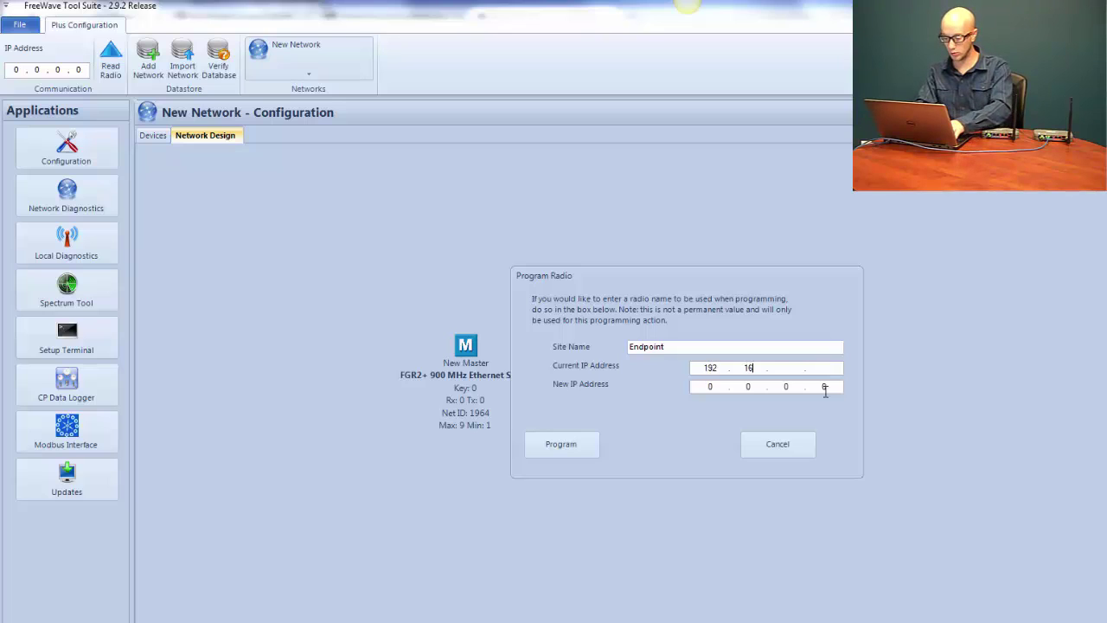
{"action": "type", "text": "11.100"}
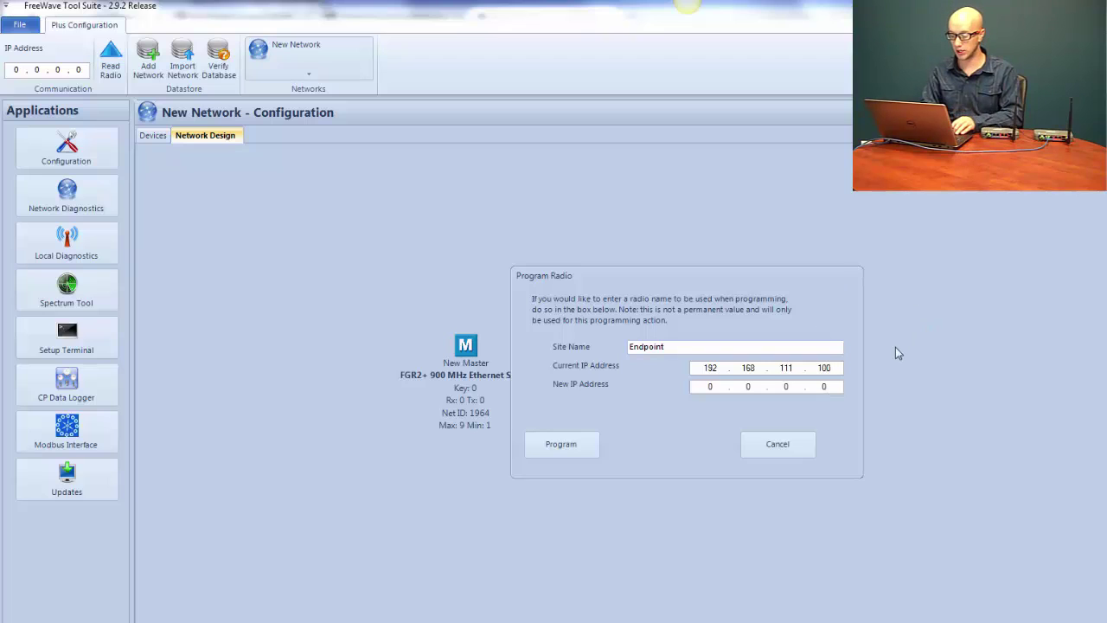
{"action": "left_click", "coordinate": [829, 388]}
{"action": "key", "text": "BackSpace"}
{"action": "key", "text": "BackSpace"}
{"action": "key", "text": "BackSpace"}
{"action": "key", "text": "BackSpace"}
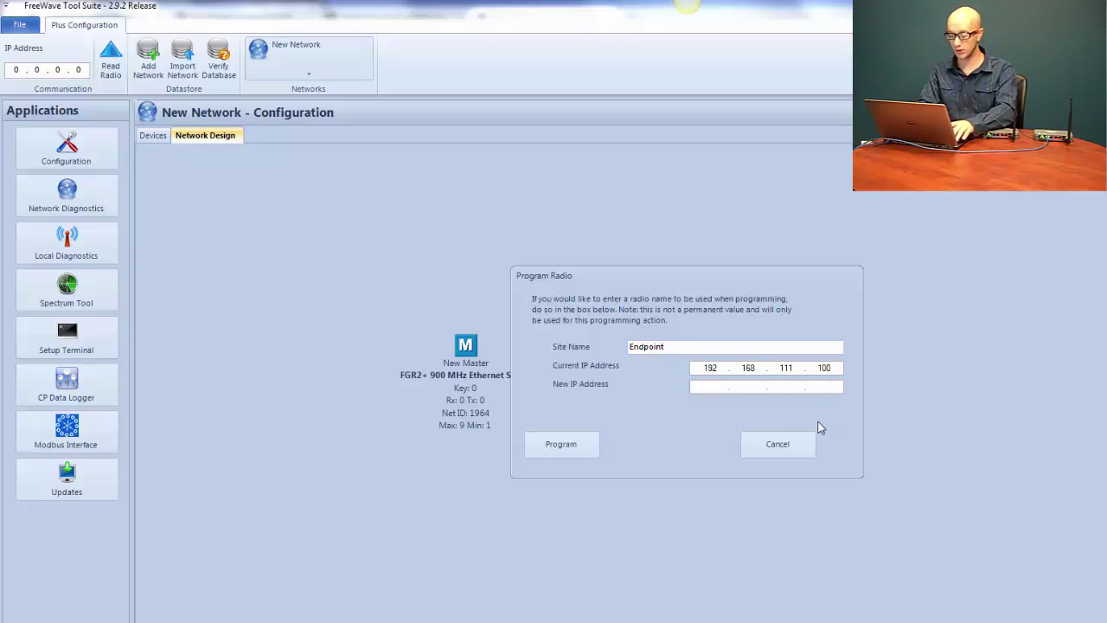
{"action": "type", "text": "192.168.111.102"}
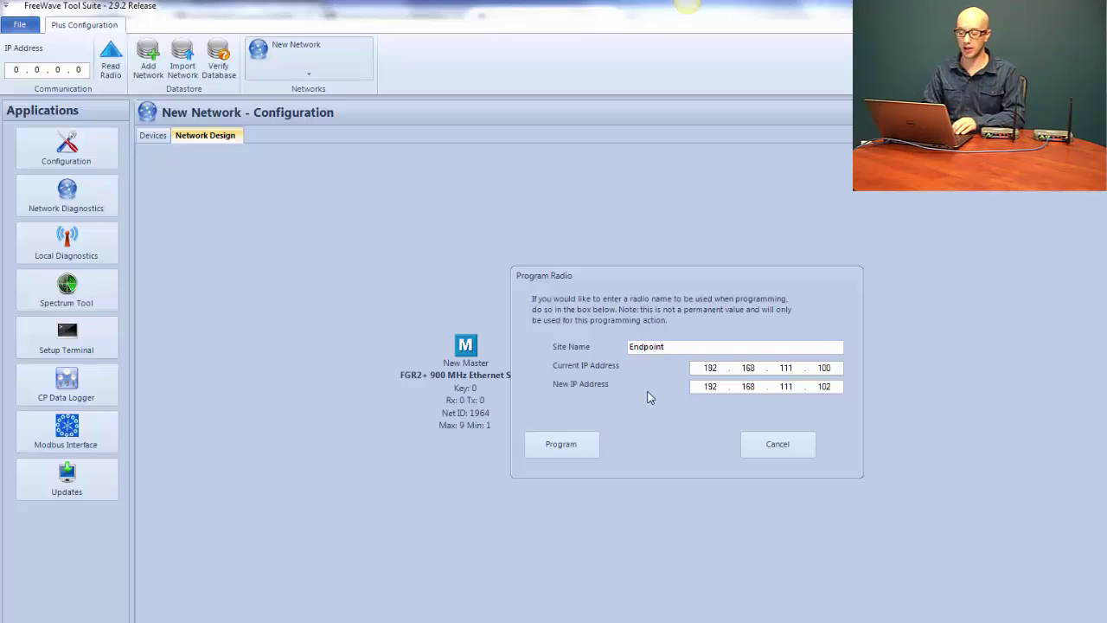
{"action": "left_click", "coordinate": [563, 446]}
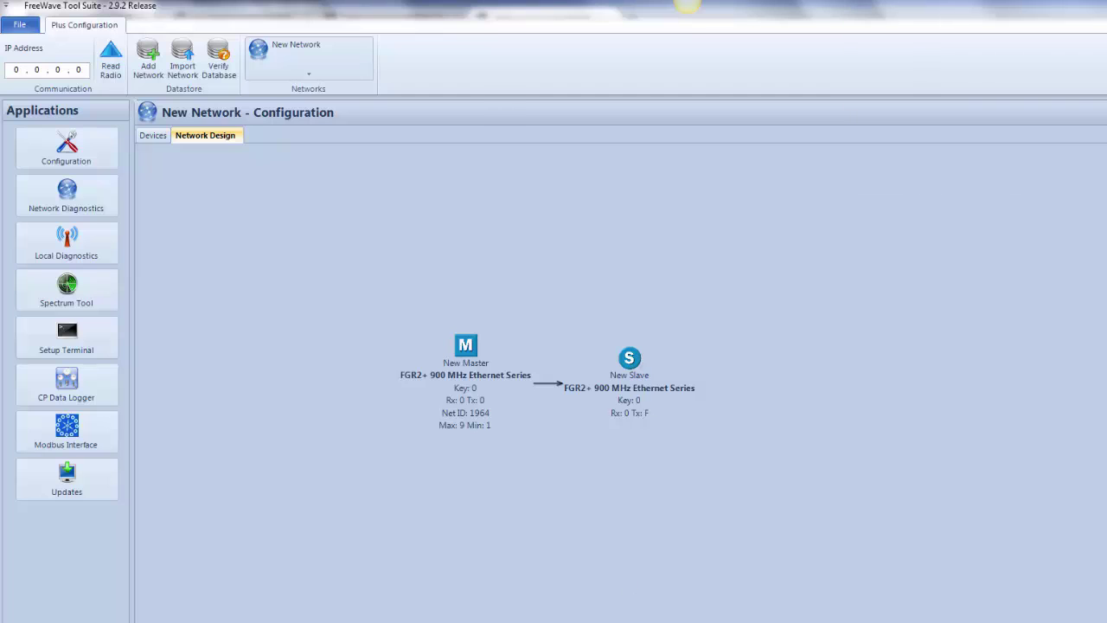
In a command window, ping 192.168.111.101 twice, then ping 192.168.111.102
{"action": "key", "text": "Return"}
{"action": "left_click_drag", "start_coordinate": [227, 29], "coordinate": [419, 381]}
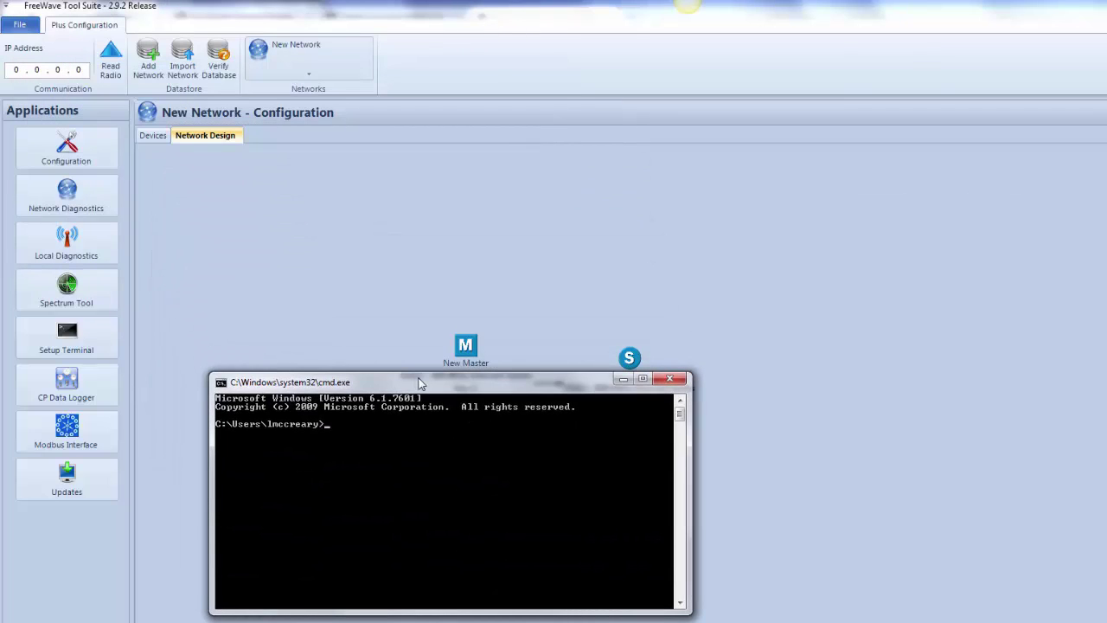
{"action": "type", "text": "ping 192.168.111.101"}
{"action": "key", "text": "Return"}
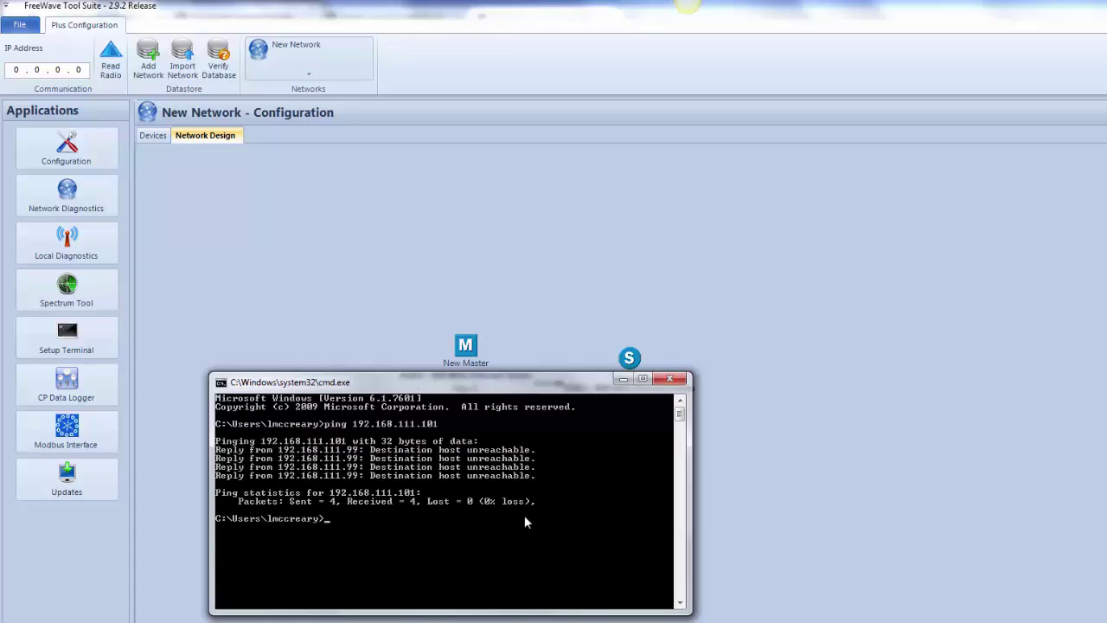
{"action": "key", "text": "Up"}
{"action": "key", "text": "Return"}
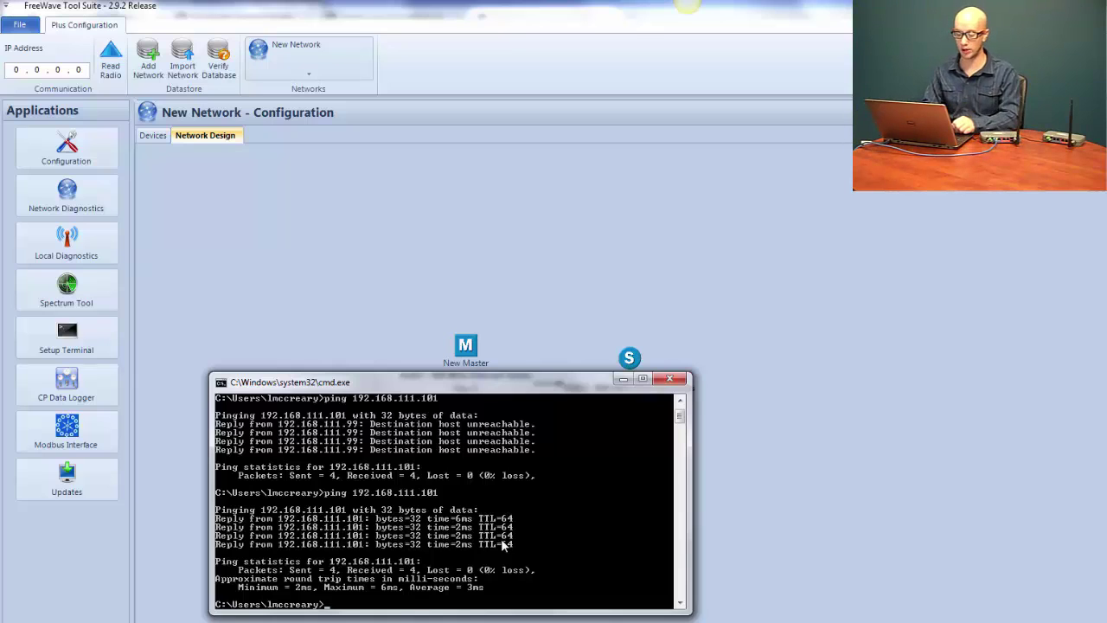
{"action": "key", "text": "Up"}
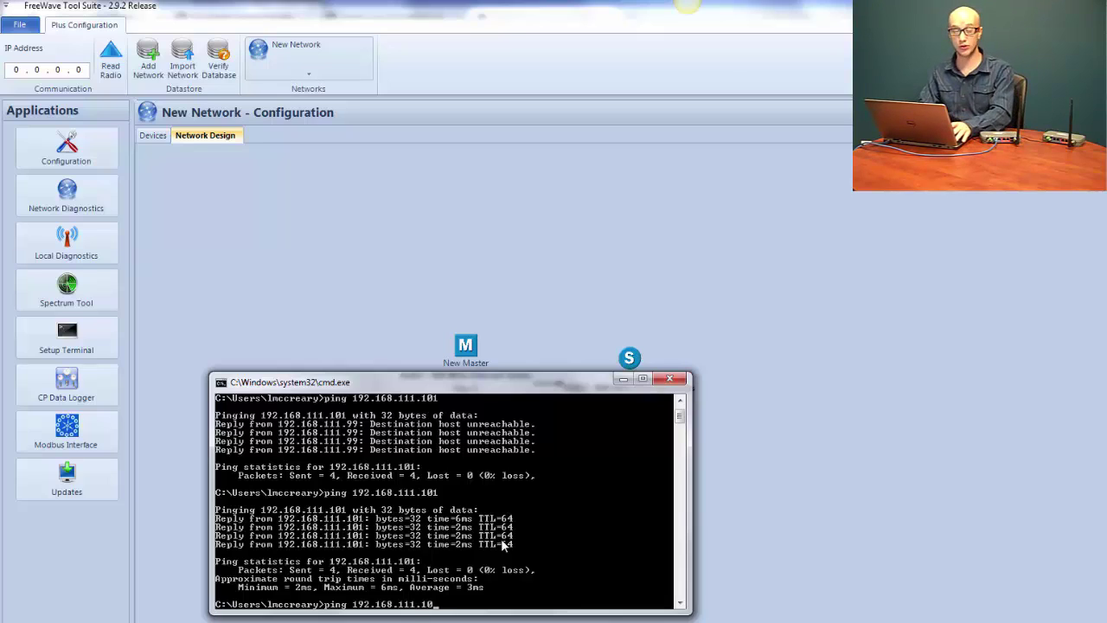
{"action": "type", "text": "2"}
{"action": "key", "text": "Return"}
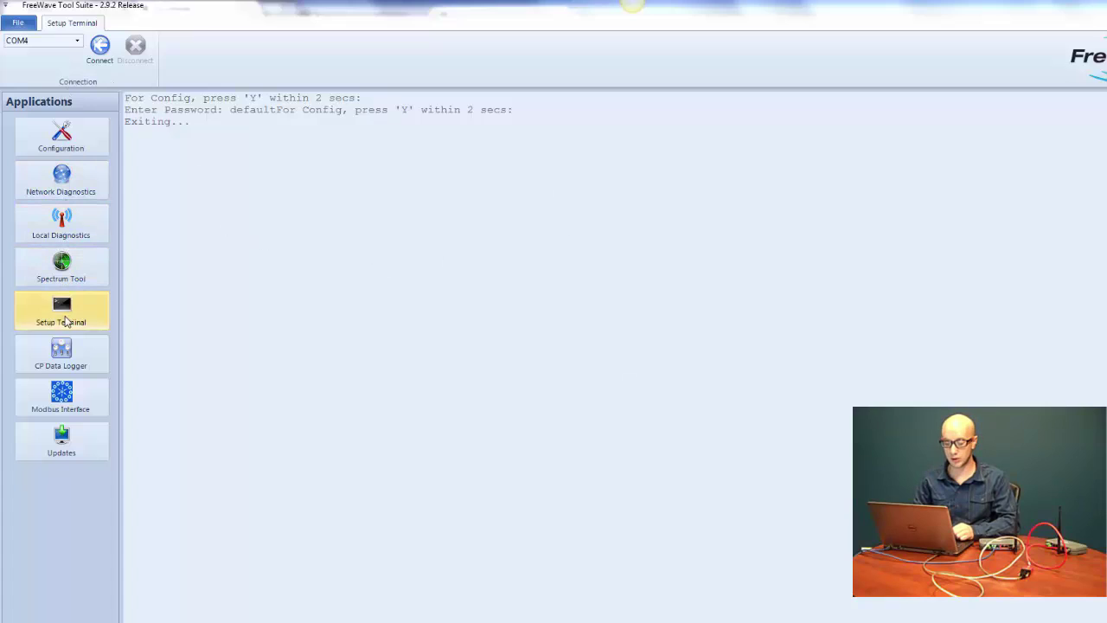
Connect the Setup Terminal to COM4 and answer Y at the 'For Config' prompt
{"action": "left_click", "coordinate": [67, 317]}
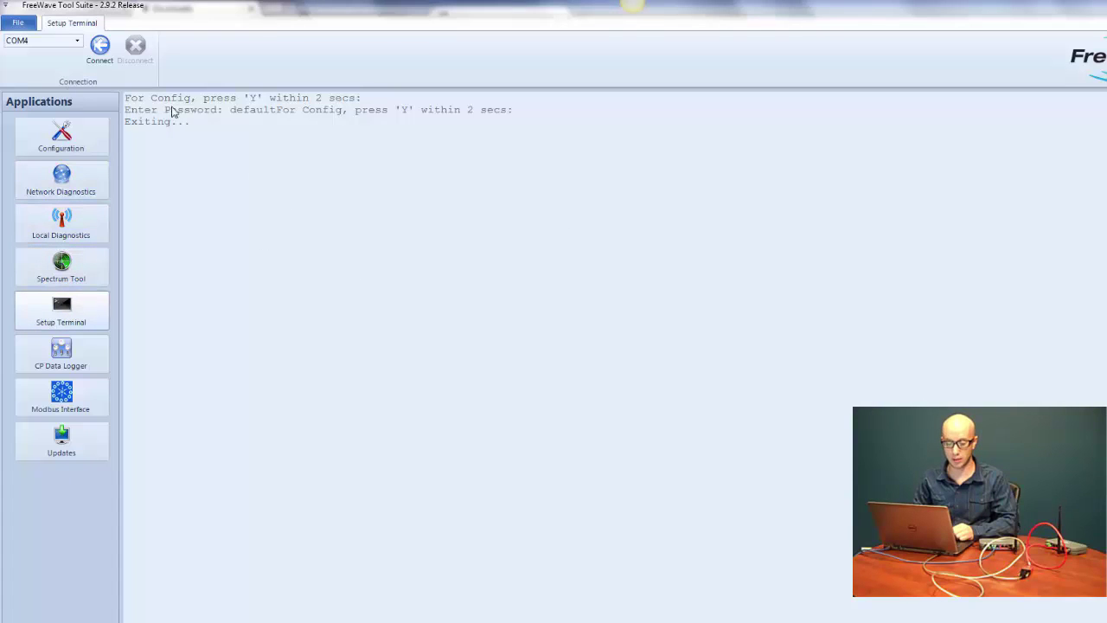
{"action": "left_click", "coordinate": [102, 54]}
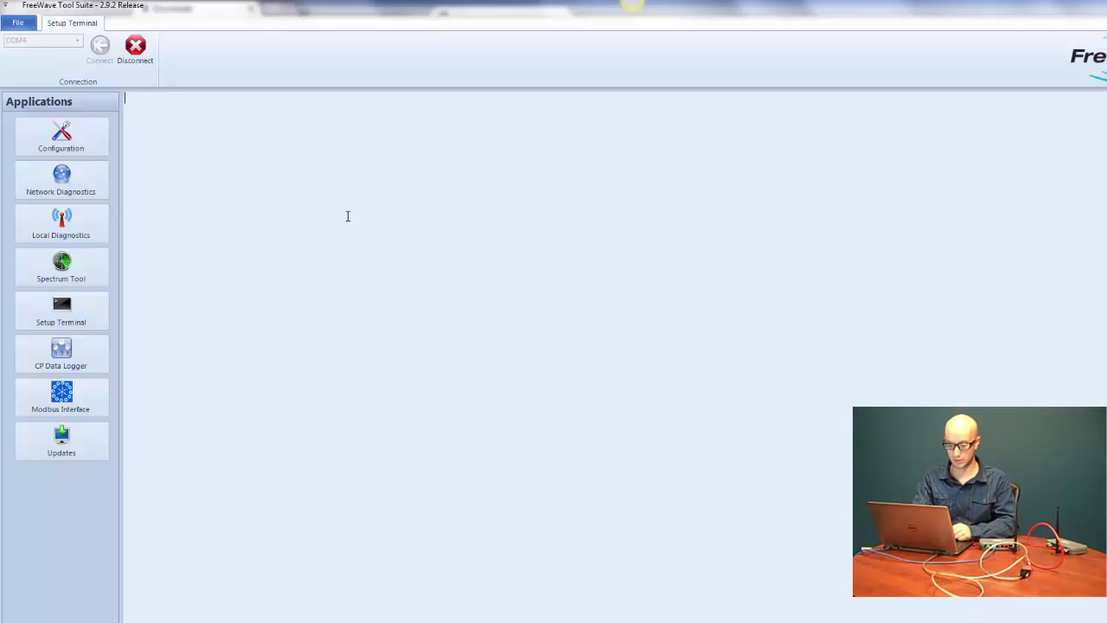
{"action": "key", "text": "y"}
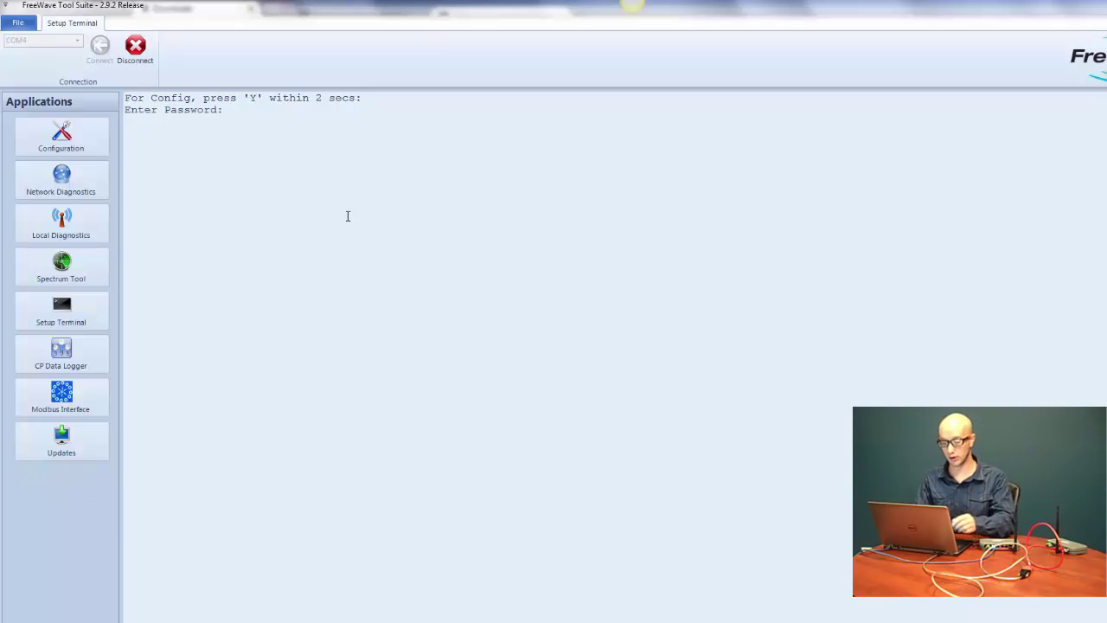
Enter 'default' as the first radio's config password in the COM4 Setup Terminal
{"action": "type", "text": "defaultFor Config, press 'Y' within 2 secs: For Config, press 'Y' within 2 secs:"}
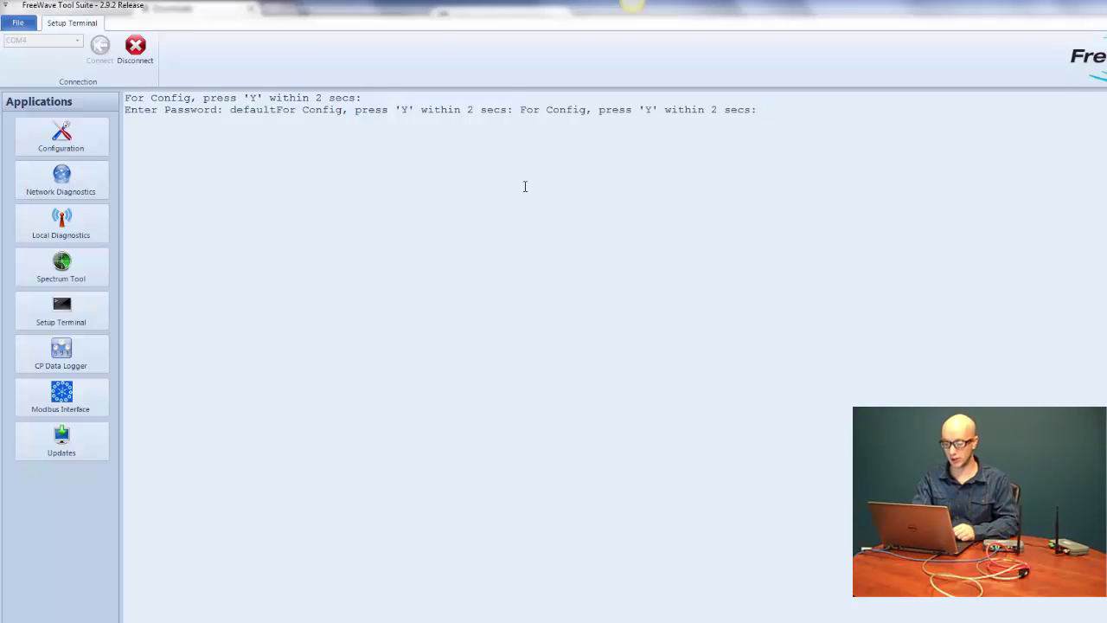
{"action": "type", "text": "y"}
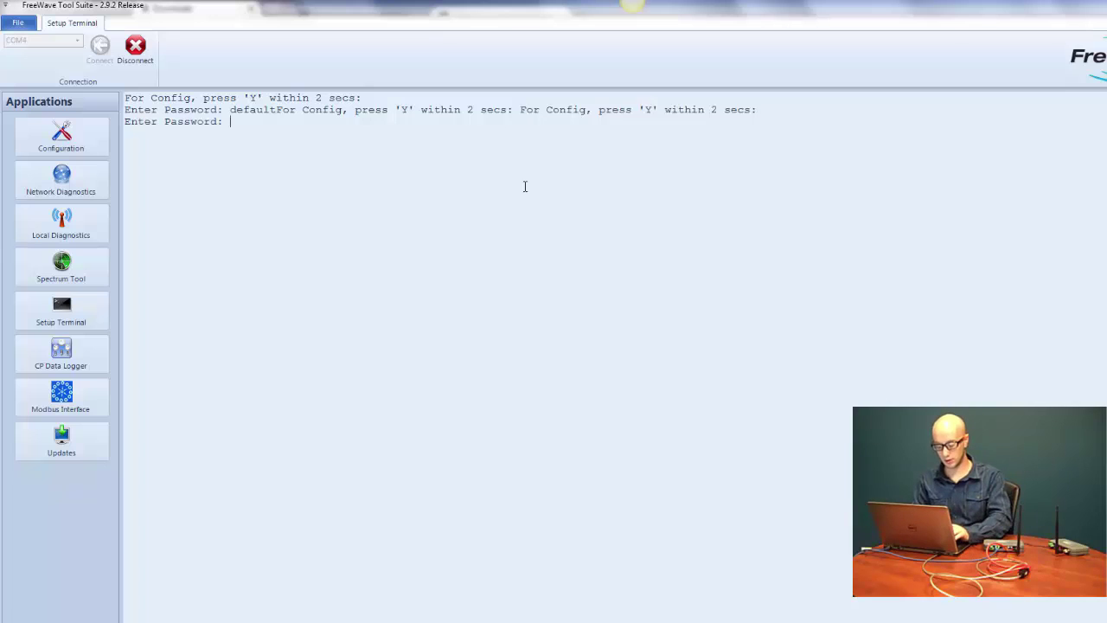
{"action": "type", "text": "default"}
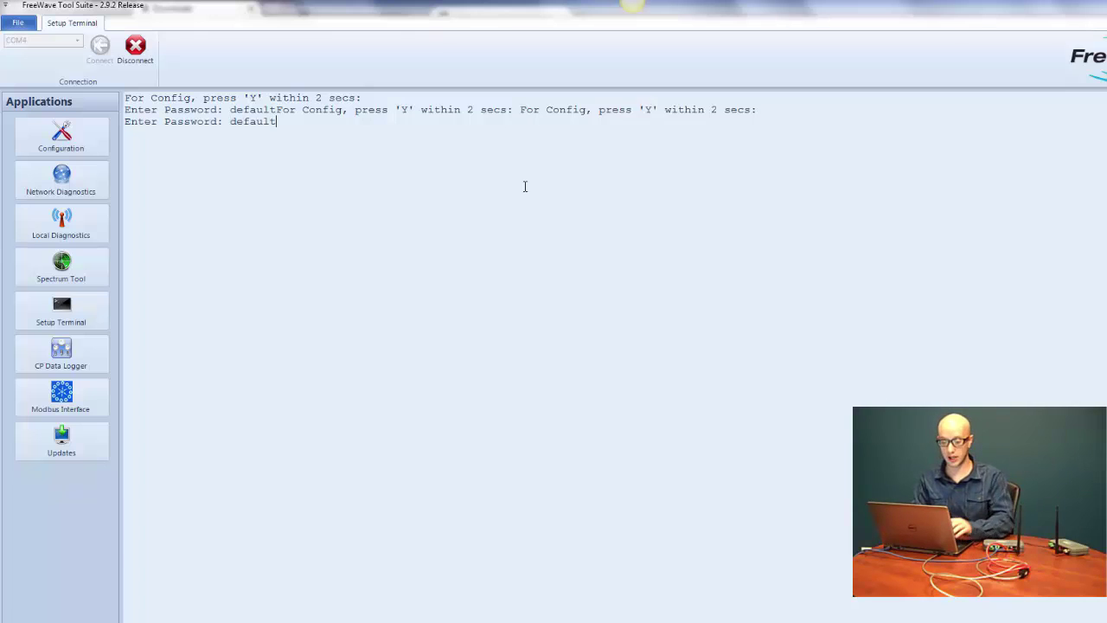